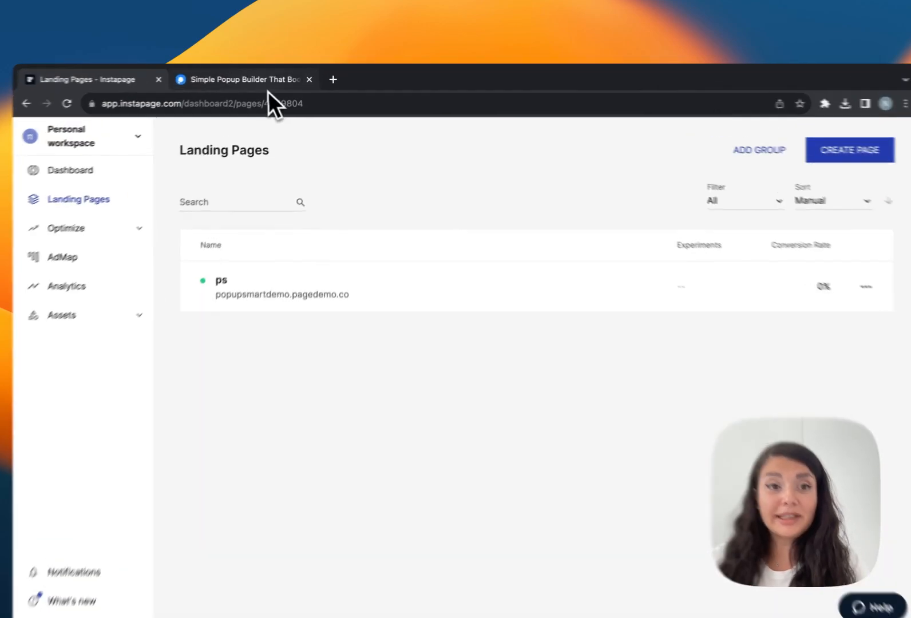
- Switch to the Popupsmart site and register an account for the domain popupsmartdemo.pagedemo.co, completing the robot check
left_click(269, 77)
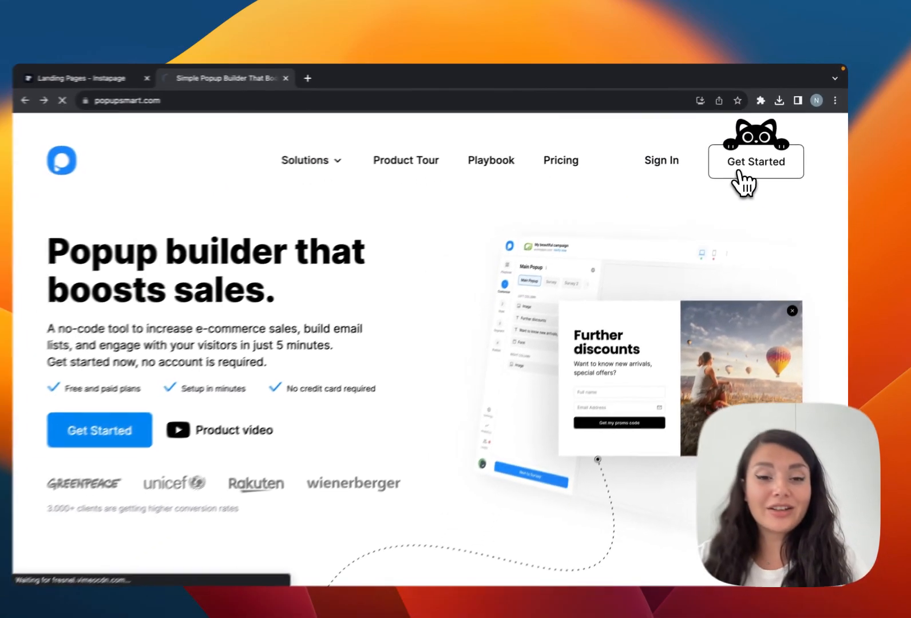
left_click(714, 196)
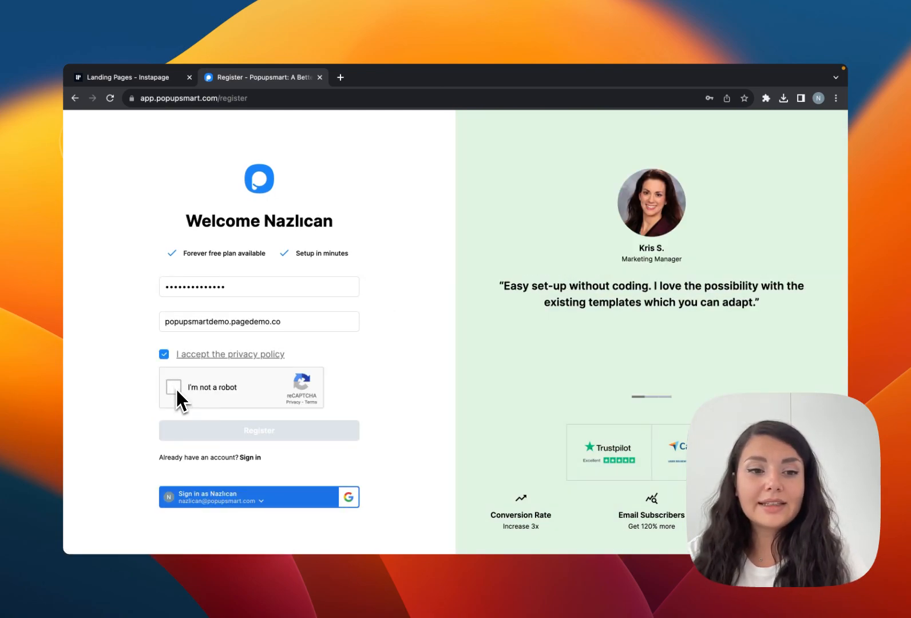
left_click(174, 388)
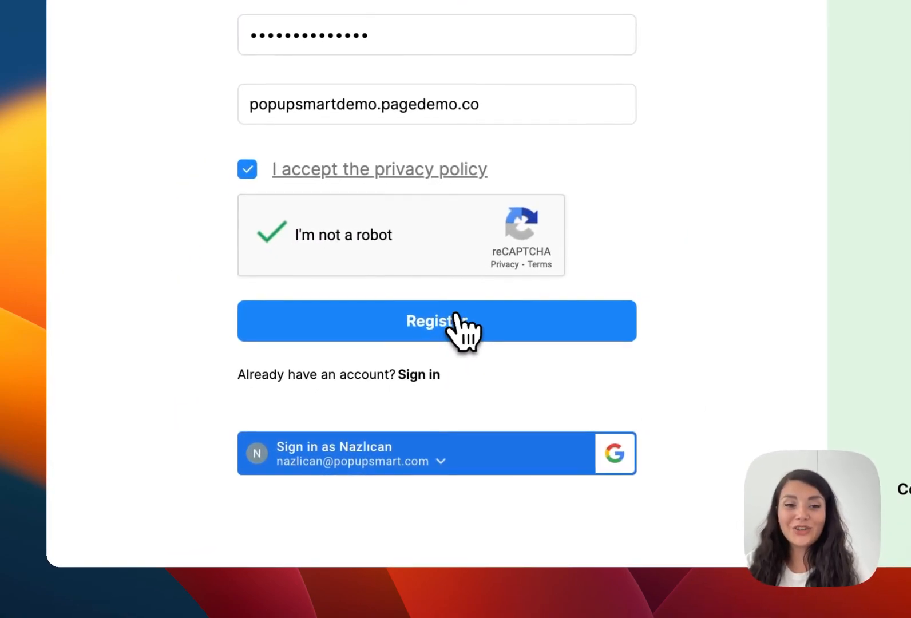
left_click(458, 318)
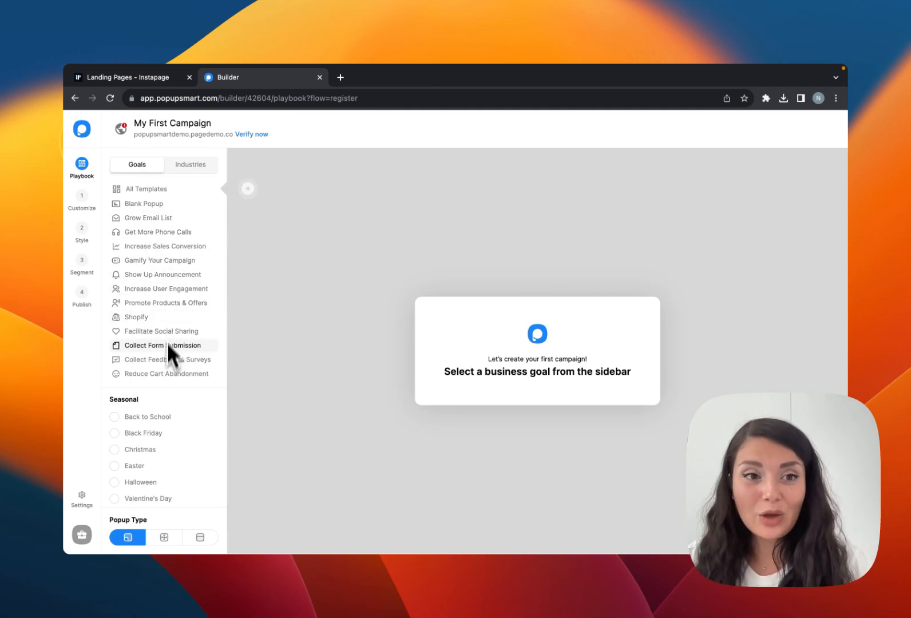
- Browse the templates by industry, viewing the Health & Beauty category and the Halloween seasonal templates
left_click(180, 169)
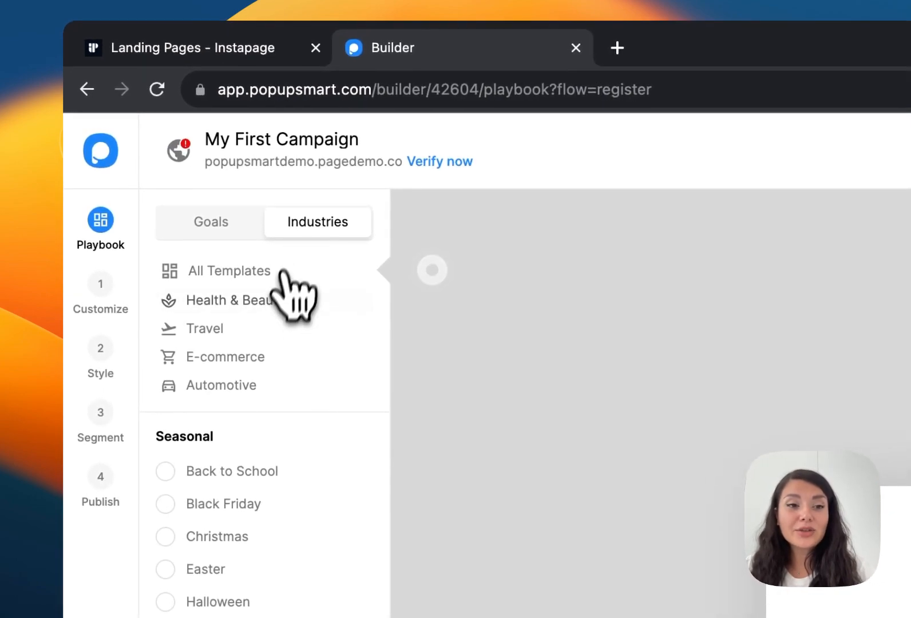
left_click(267, 305)
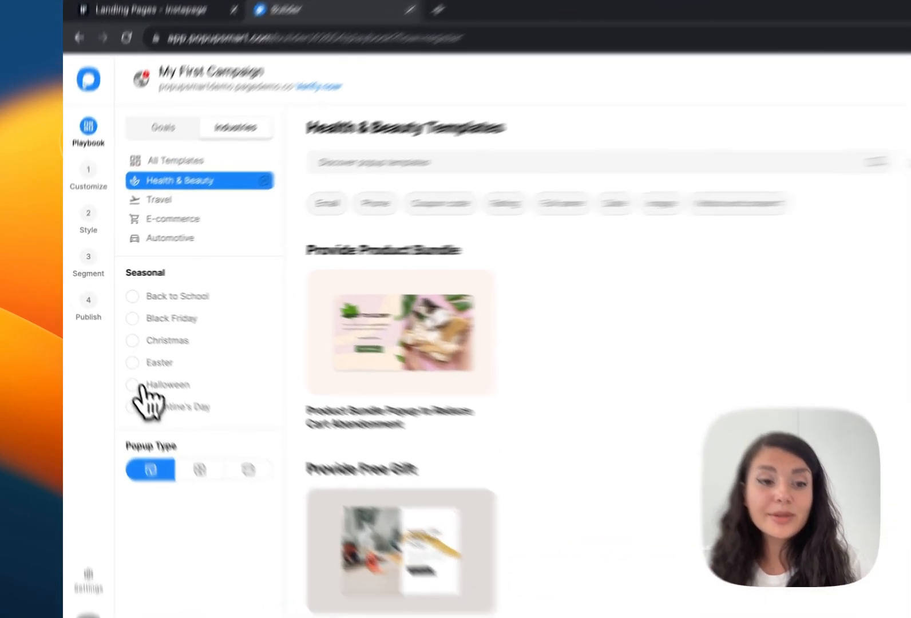
left_click(116, 356)
left_click(350, 143)
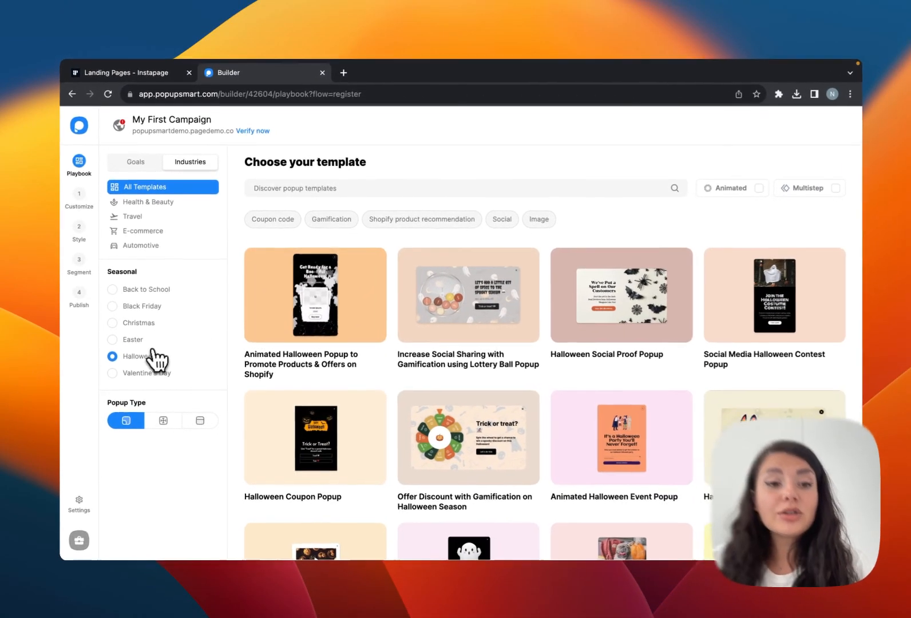
left_click(143, 355)
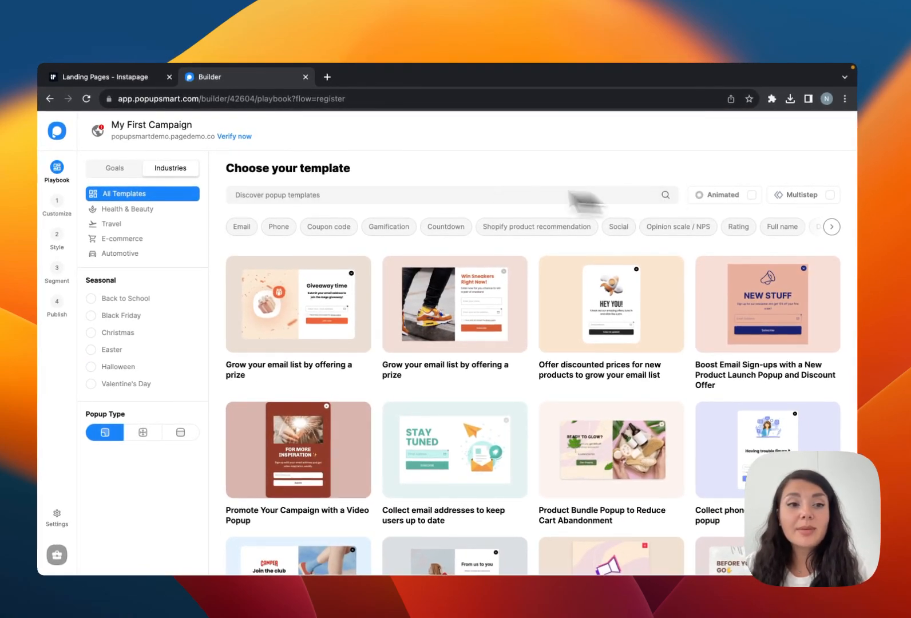
- Return to the goal-based template categories and look at the animated templates only
left_click(119, 166)
left_click(767, 196)
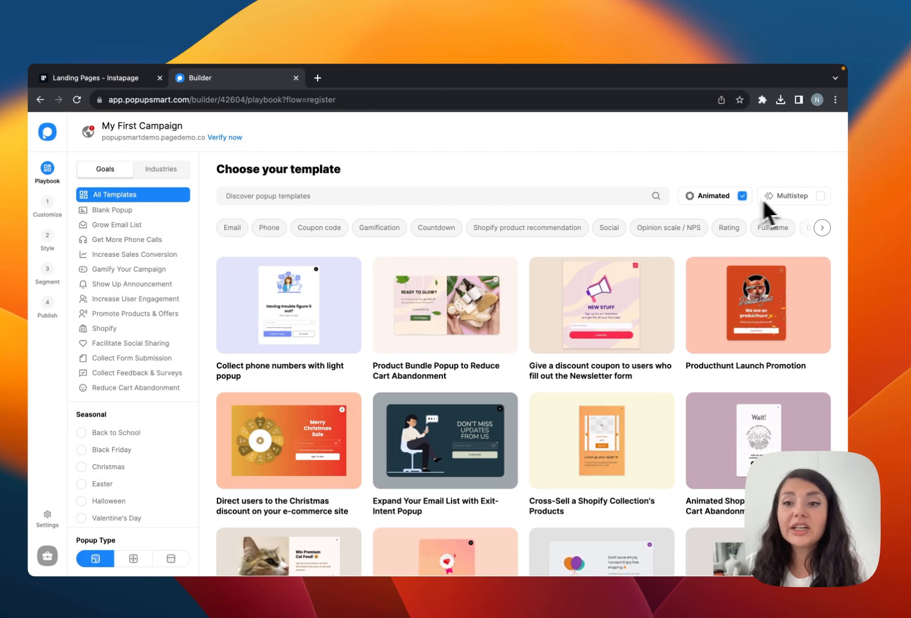
left_click(745, 197)
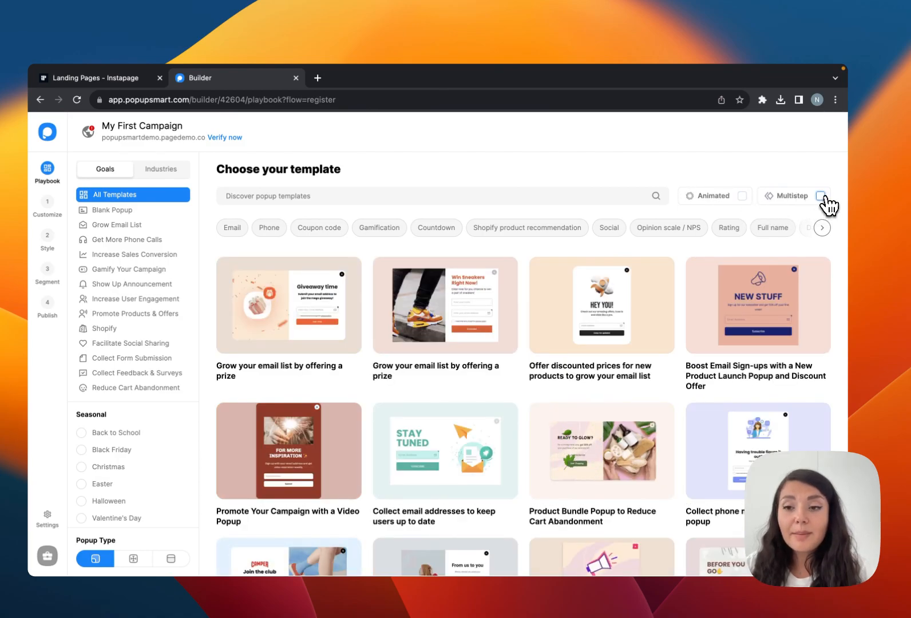
- Filter for multistep templates and select the popup "Run a Contest for $100 Gift Card to Increase User Engagement"
left_click(821, 196)
scroll(800, 198, "down", 5)
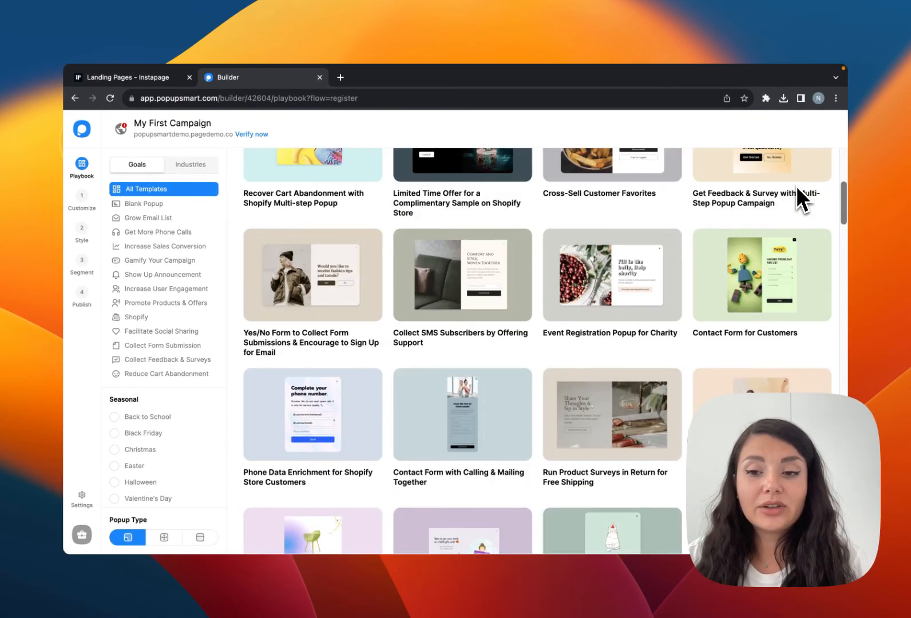
scroll(796, 186, "down", 5)
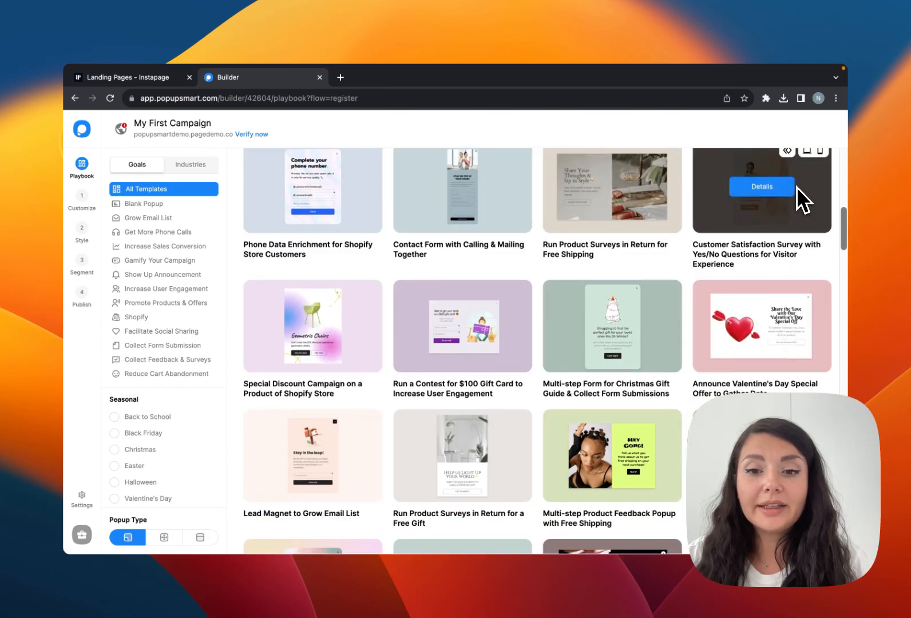
scroll(755, 229, "down", 3)
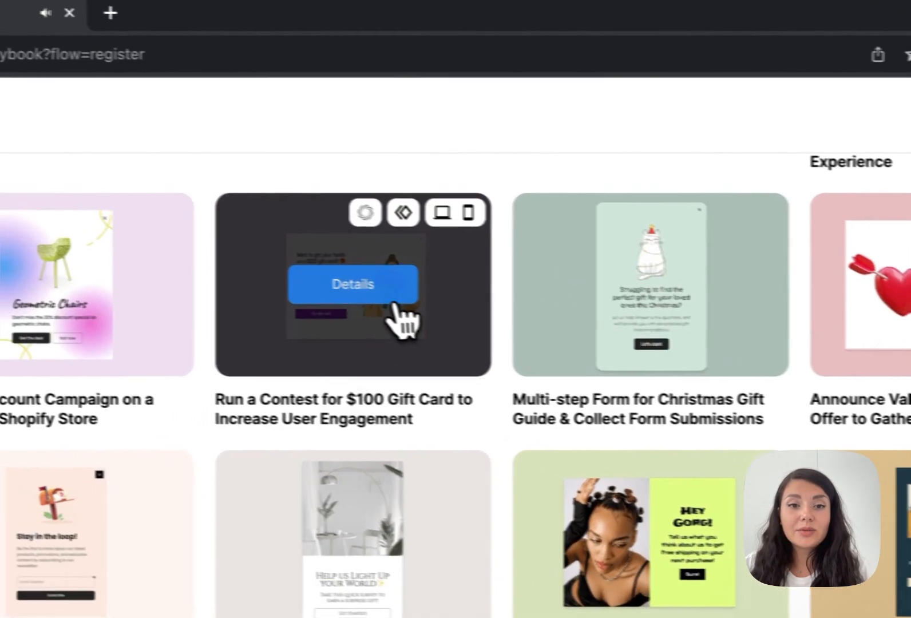
left_click(393, 306)
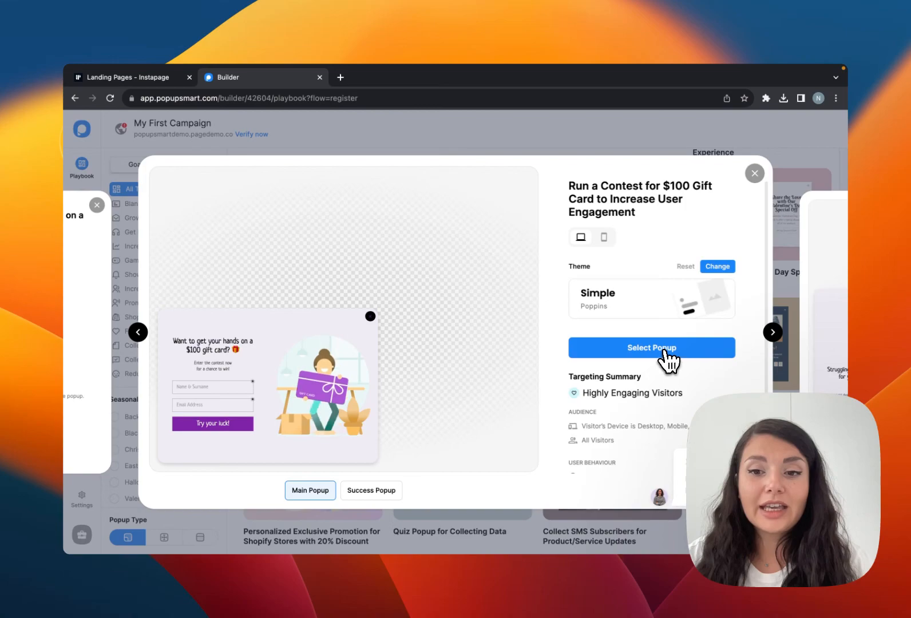
left_click(664, 351)
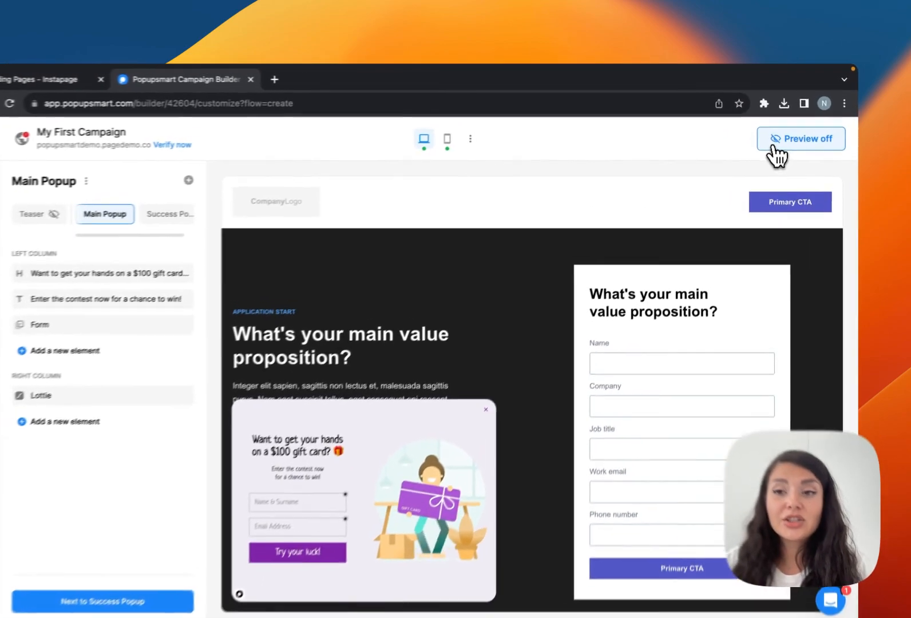
- Turn off the page preview and check the main popup on mobile, the device display settings, and the success popup on mobile and desktop
left_click(776, 136)
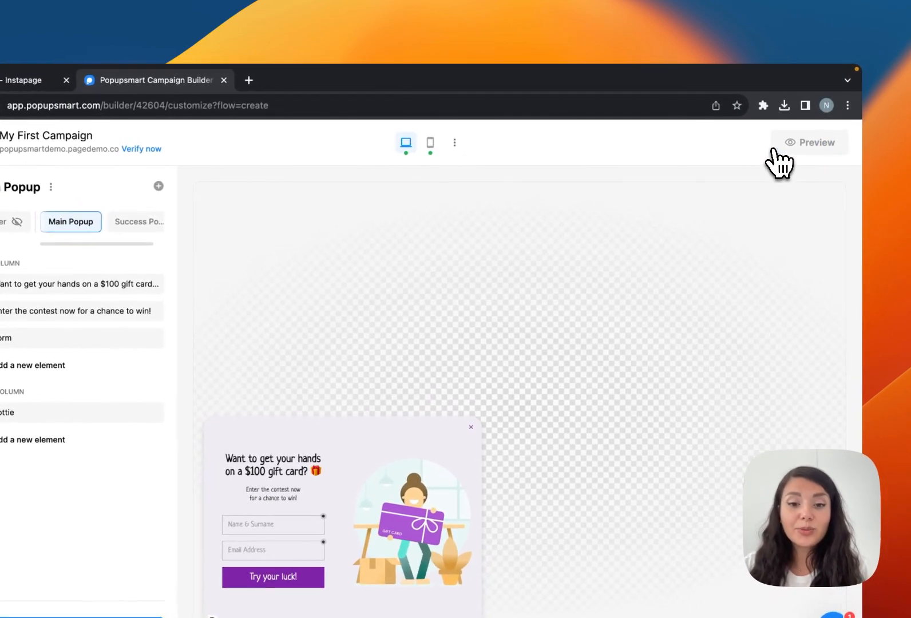
left_click(430, 146)
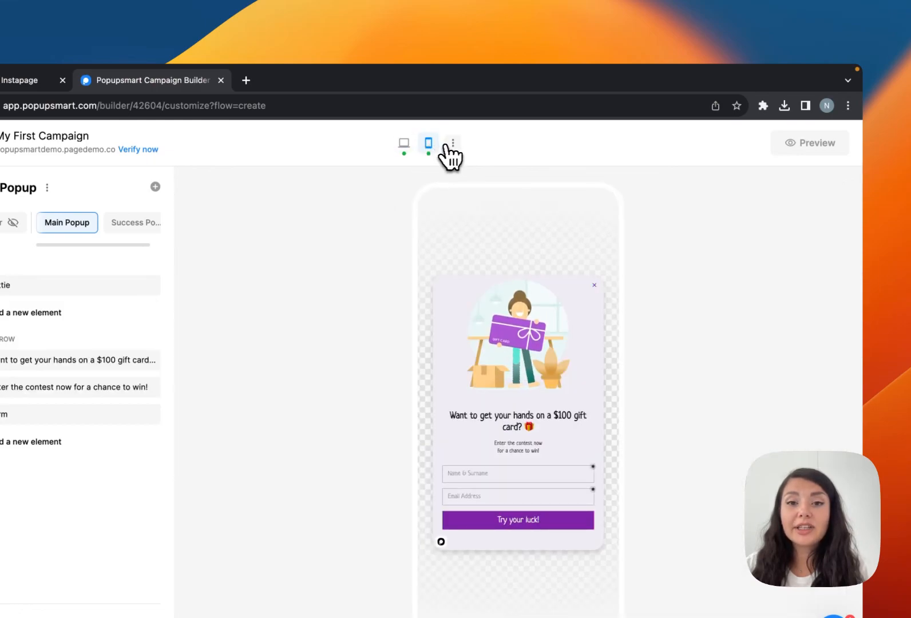
left_click(453, 145)
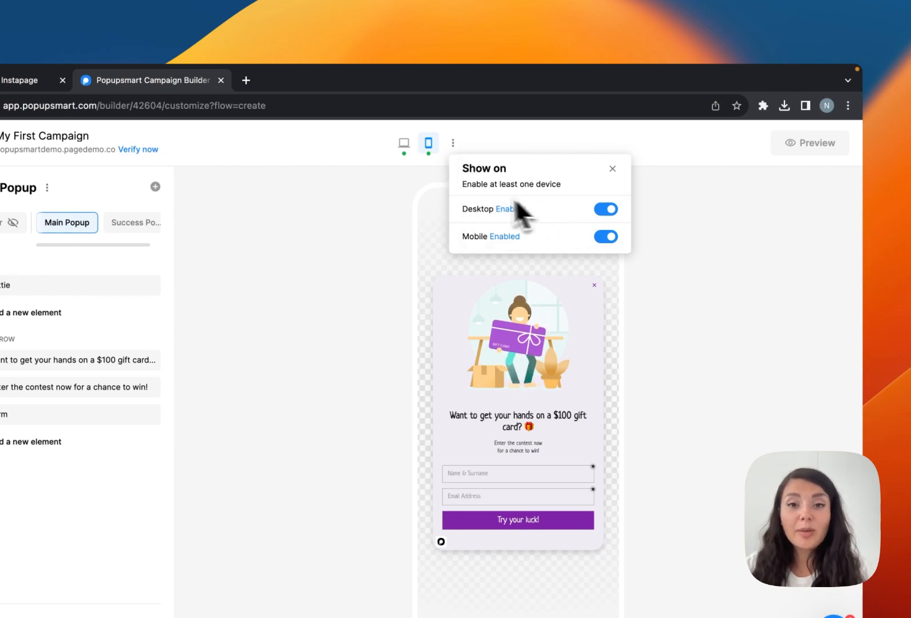
left_click(421, 170)
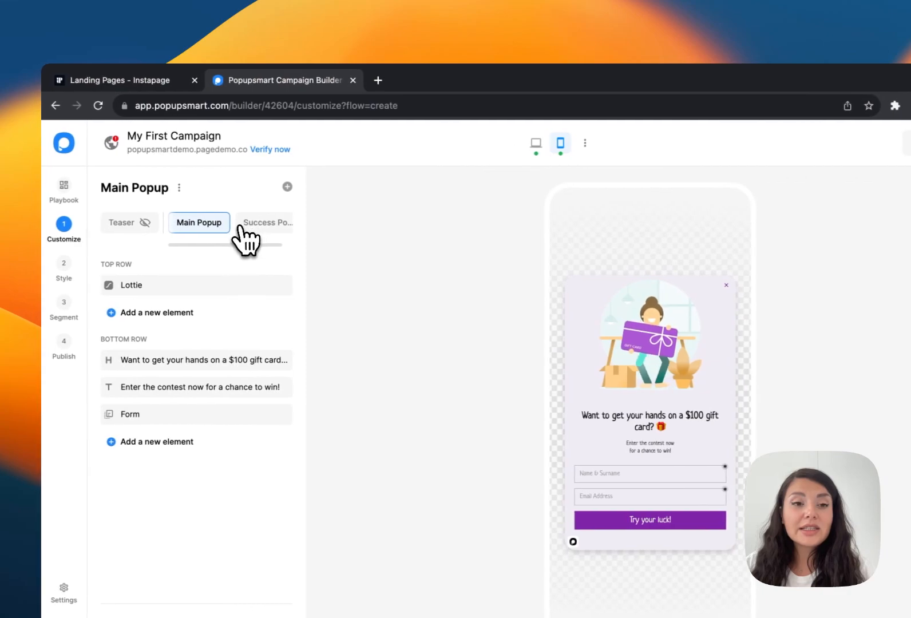
left_click(245, 224)
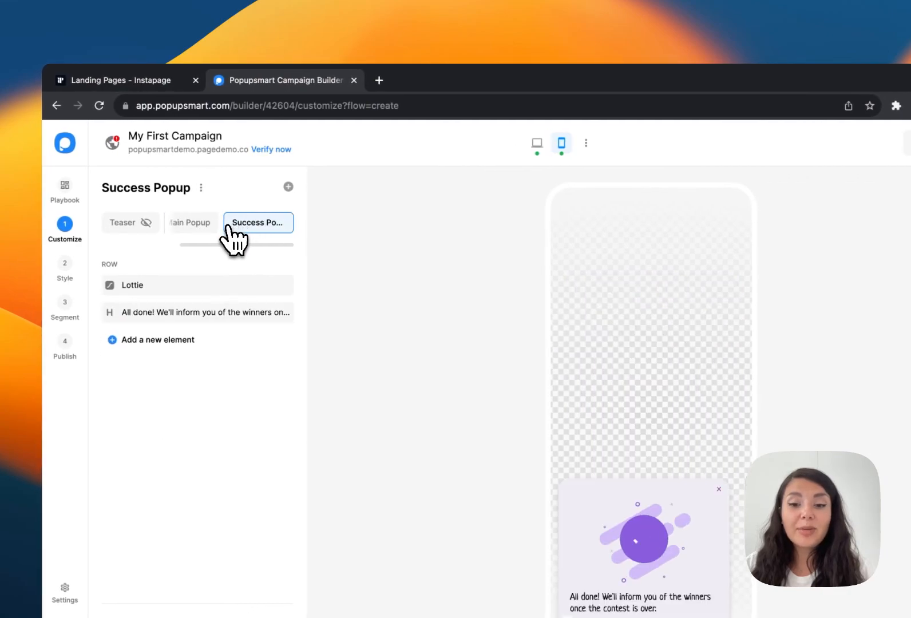
left_click(536, 146)
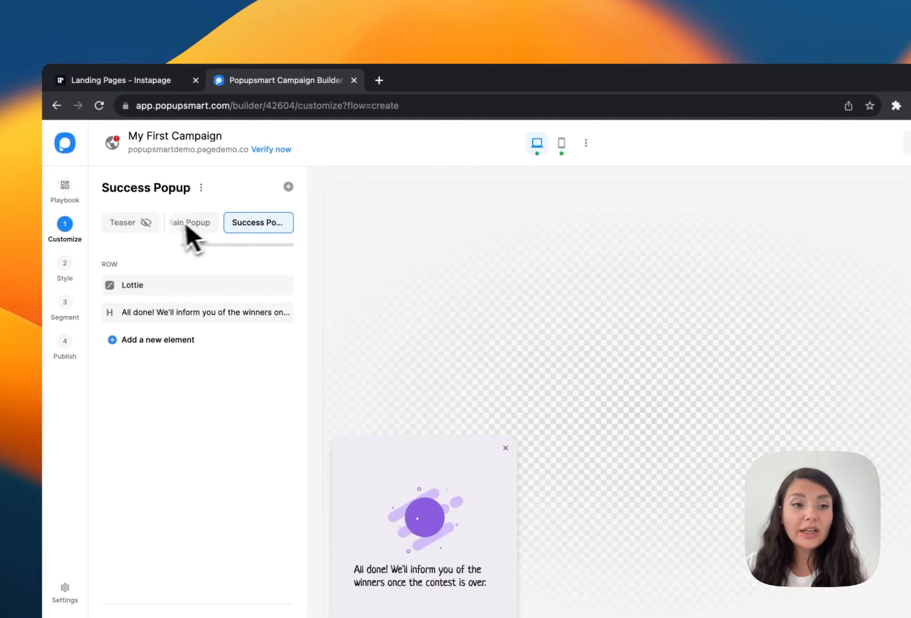
- Review the teaser's position, layout and display timing options and return to the main popup
left_click(147, 225)
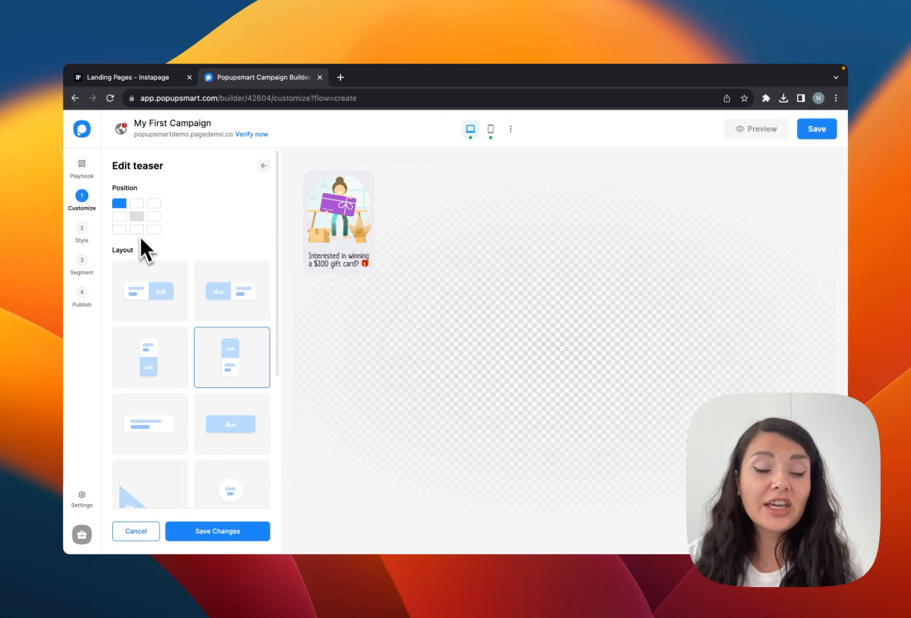
scroll(209, 315, "down", 5)
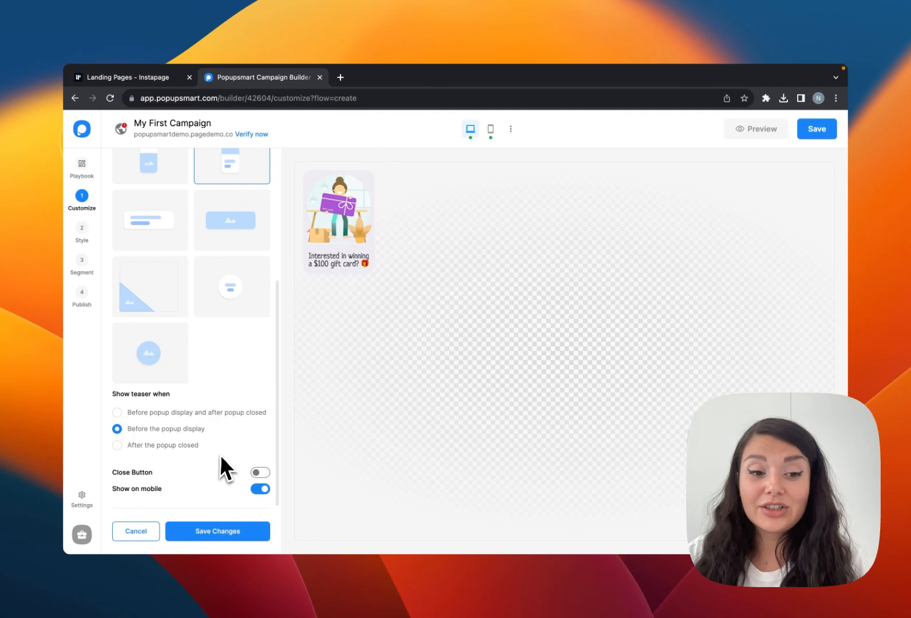
left_click(217, 531)
left_click(193, 194)
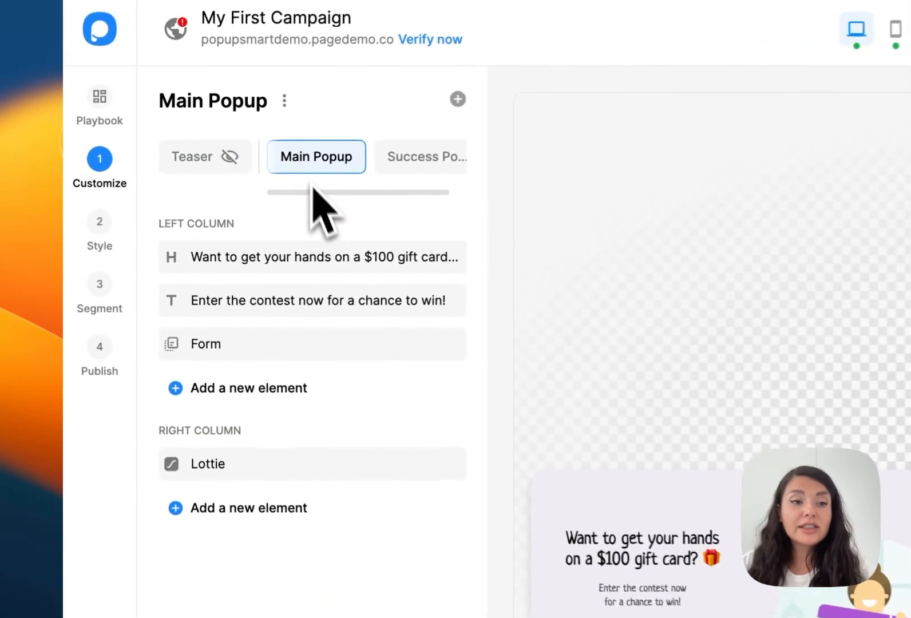
- Review the elements that can be added to the main popup and the form's Name & Surname field, input types and button options
left_click(276, 393)
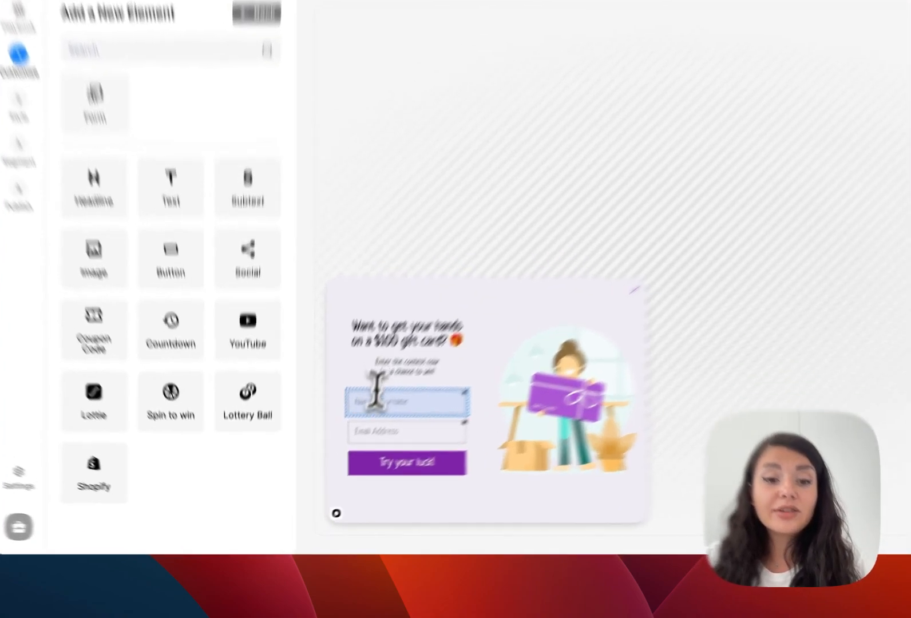
left_click(341, 445)
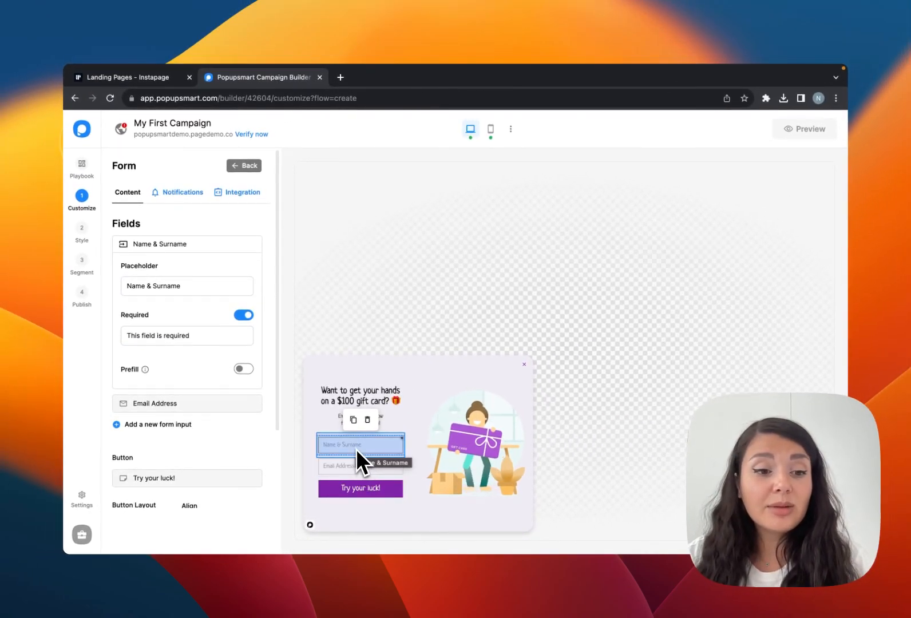
left_click(158, 424)
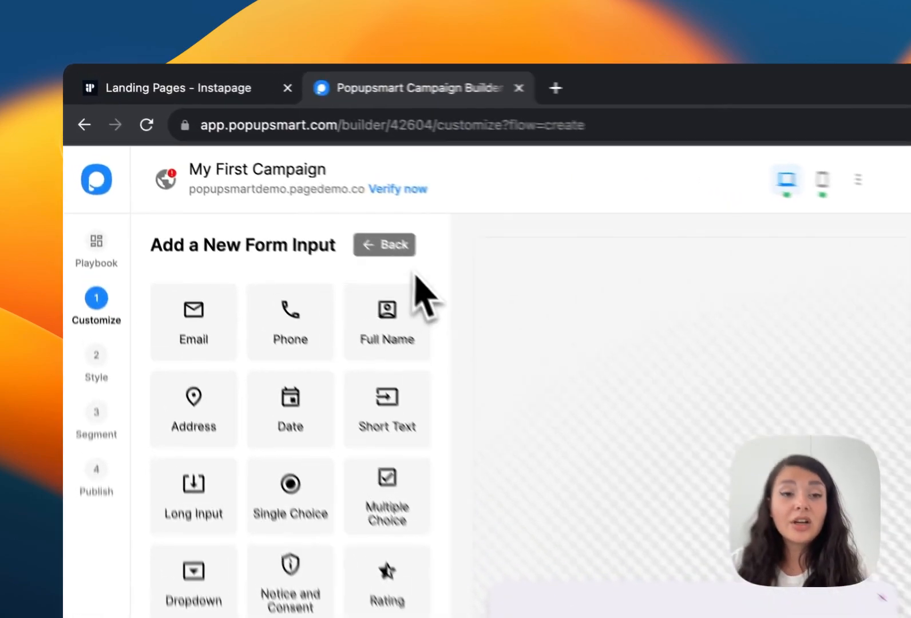
left_click(445, 281)
scroll(257, 231, "down", 3)
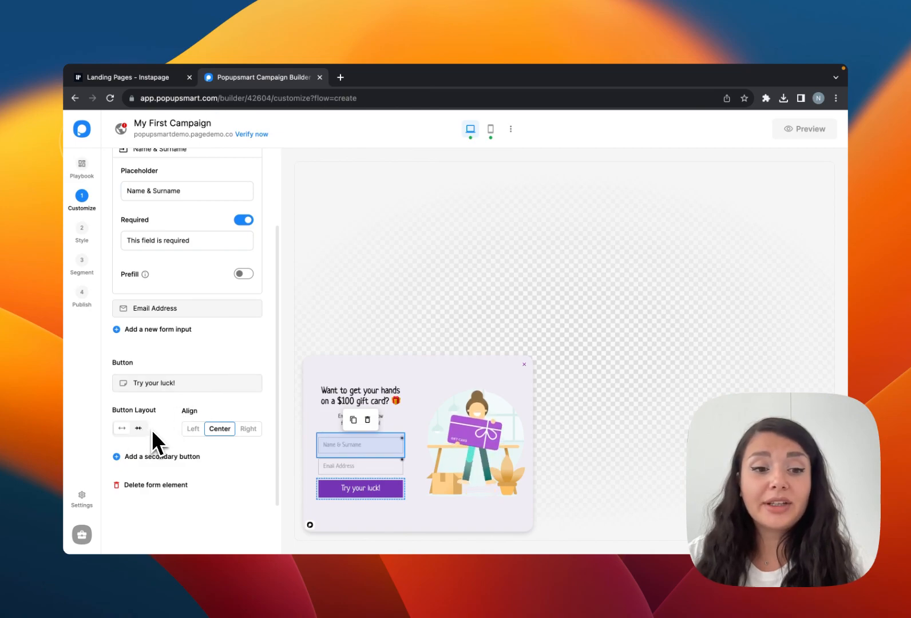
scroll(231, 415, "up", 3)
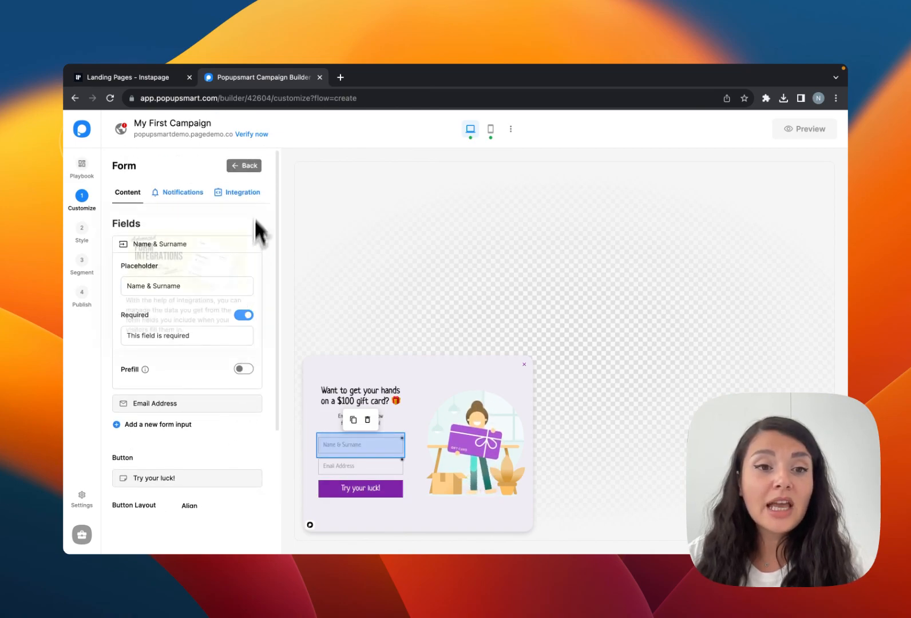
- Review the form's autoresponder, self email notification and integration settings, and open the success popup's elements
left_click(174, 193)
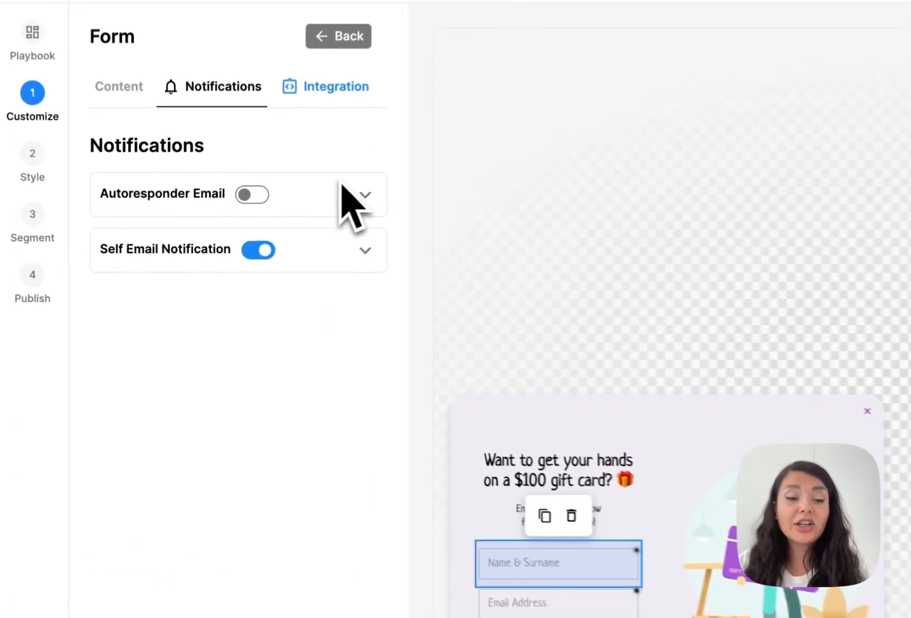
left_click(266, 245)
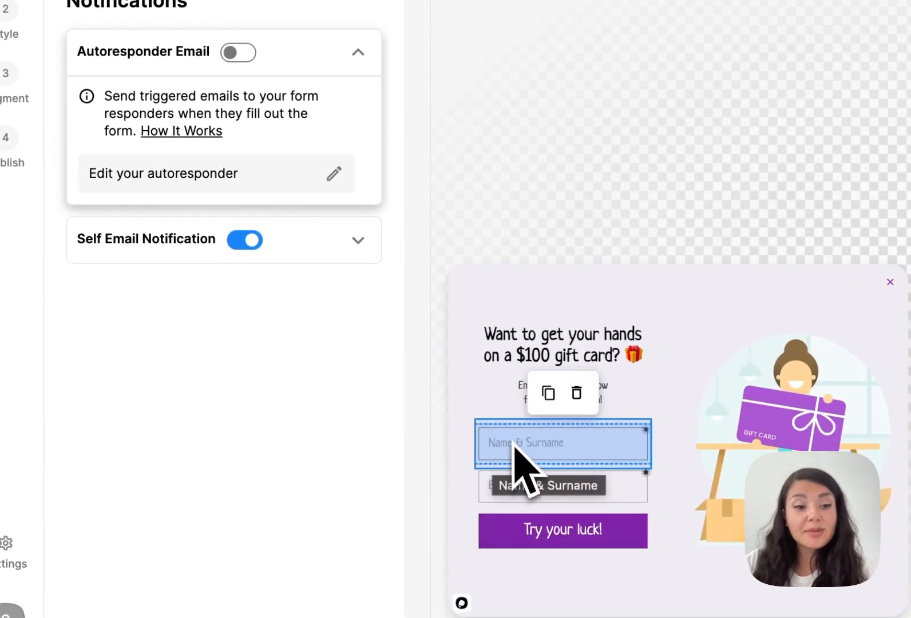
left_click(336, 254)
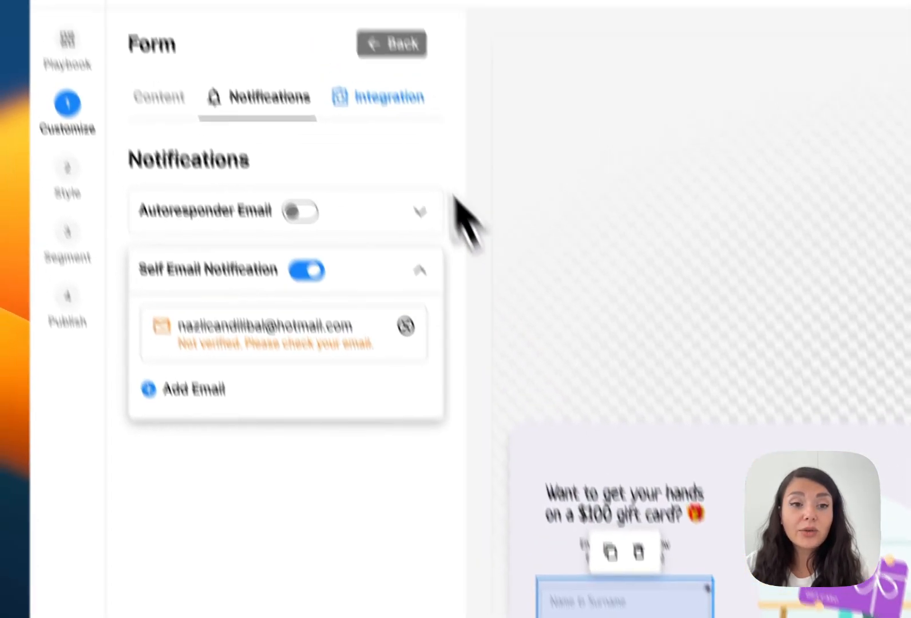
left_click(385, 96)
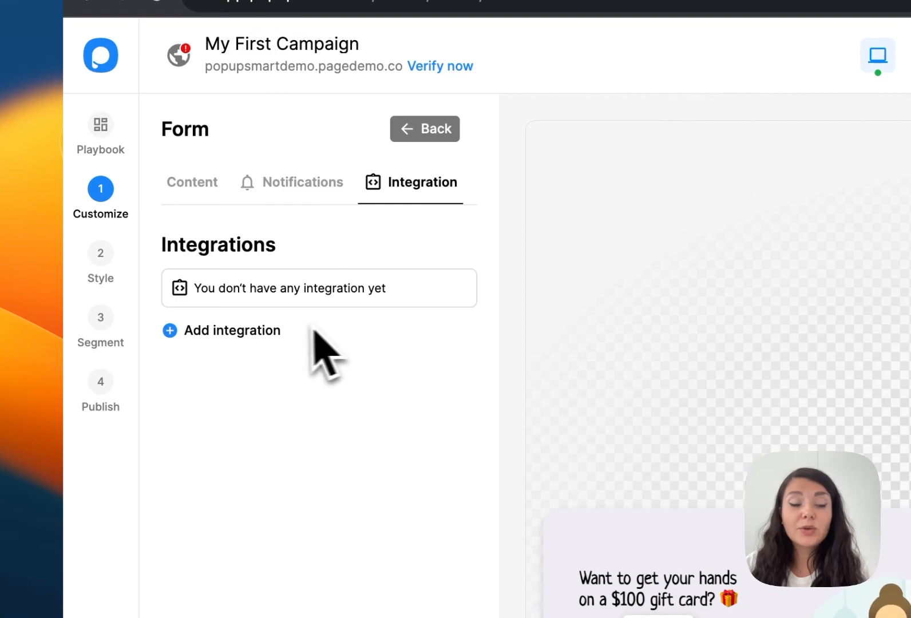
left_click(435, 129)
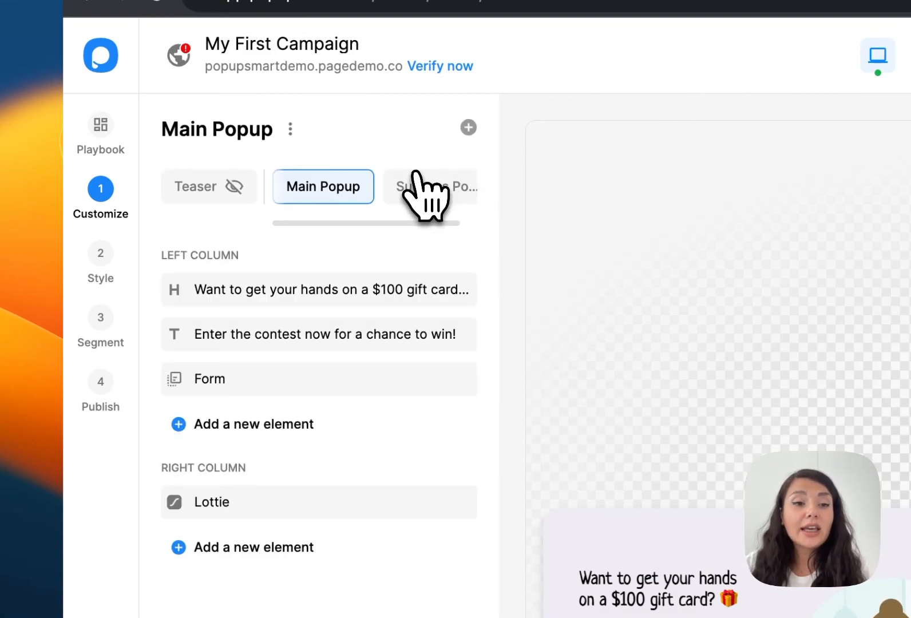
left_click(423, 189)
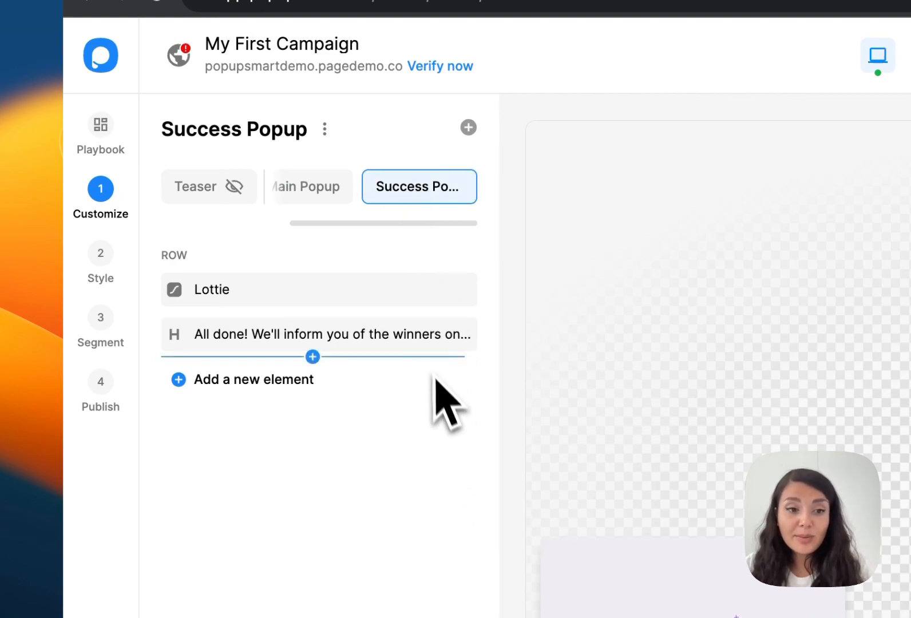
- Return to the main popup and try moving the heading within the left column's element order
left_click(312, 186)
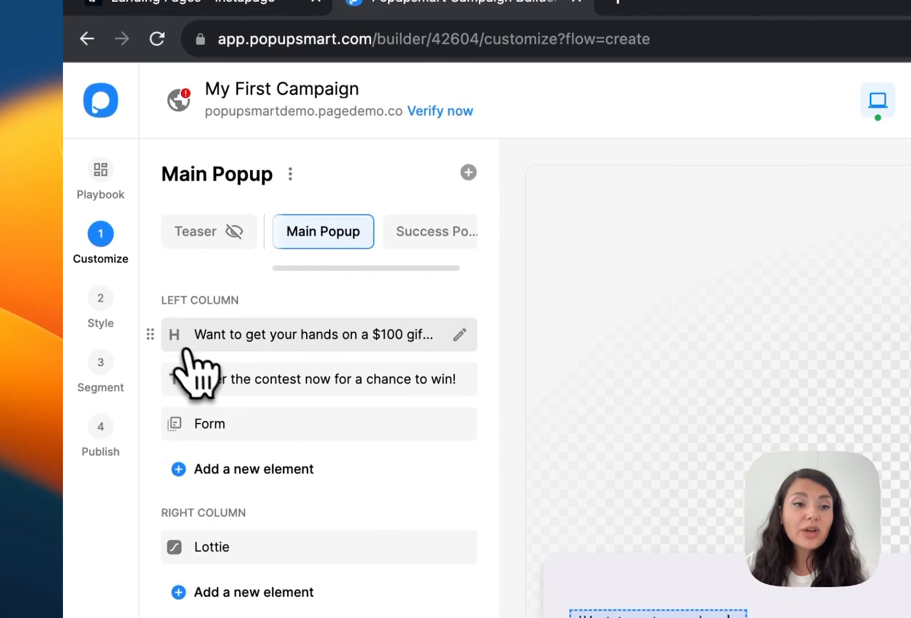
mouse_move(159, 331)
left_mouse_down()
mouse_move(143, 370)
mouse_move(147, 401)
mouse_move(148, 321)
left_mouse_up()
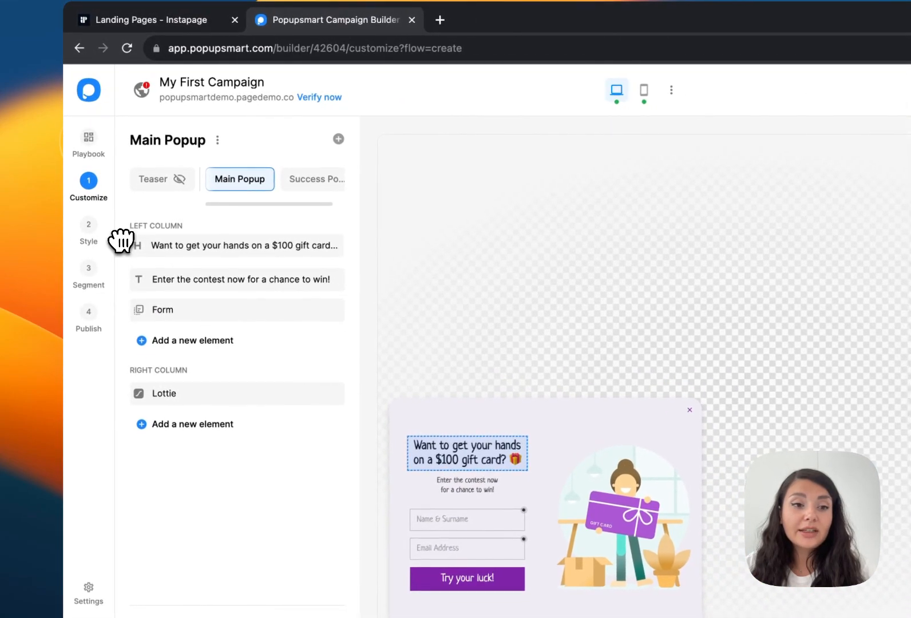
left_click_drag(121, 240, 124, 286)
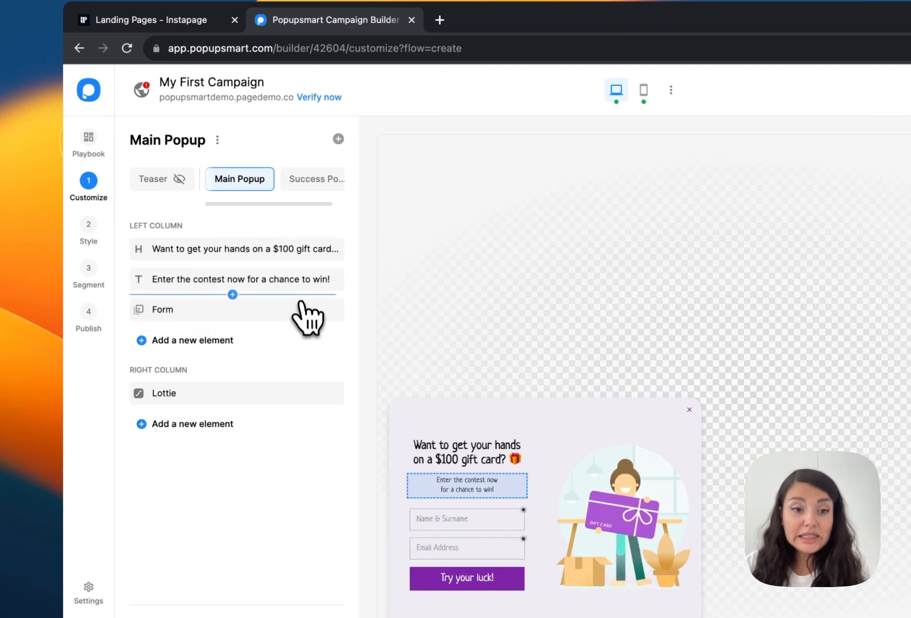
- Open the contest text element's editing options and check the step options of the main popup
left_click(293, 281)
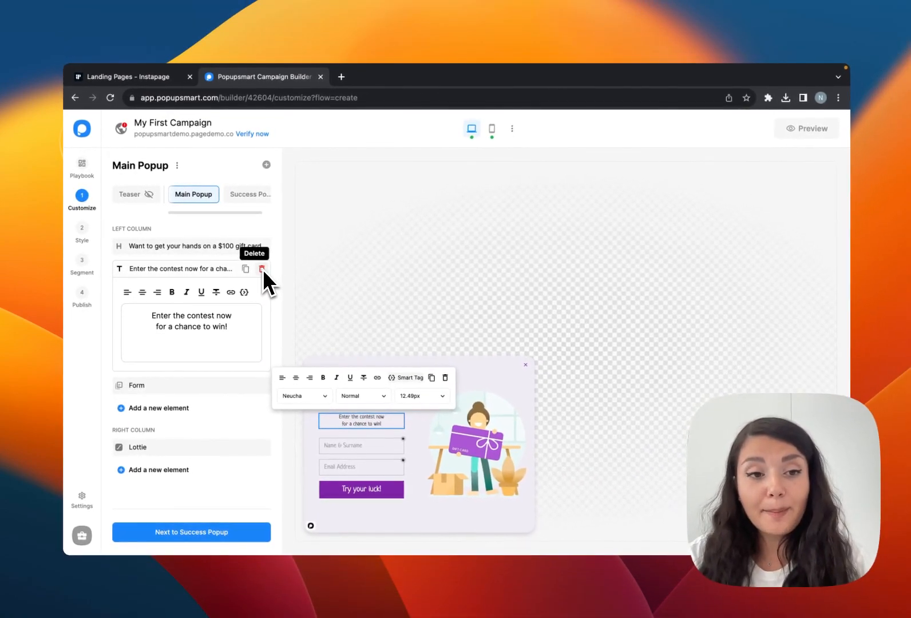
left_click(182, 167)
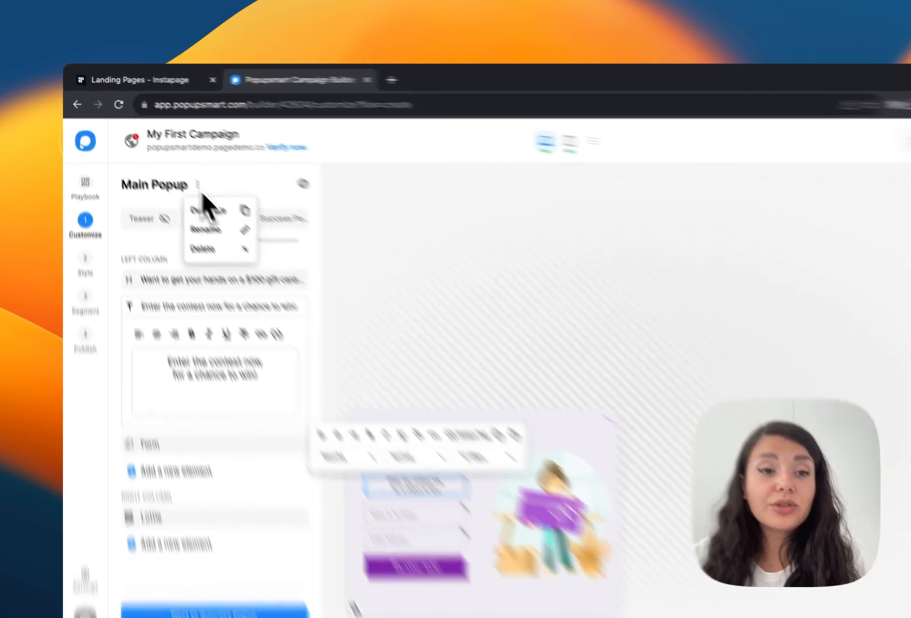
left_click(207, 170)
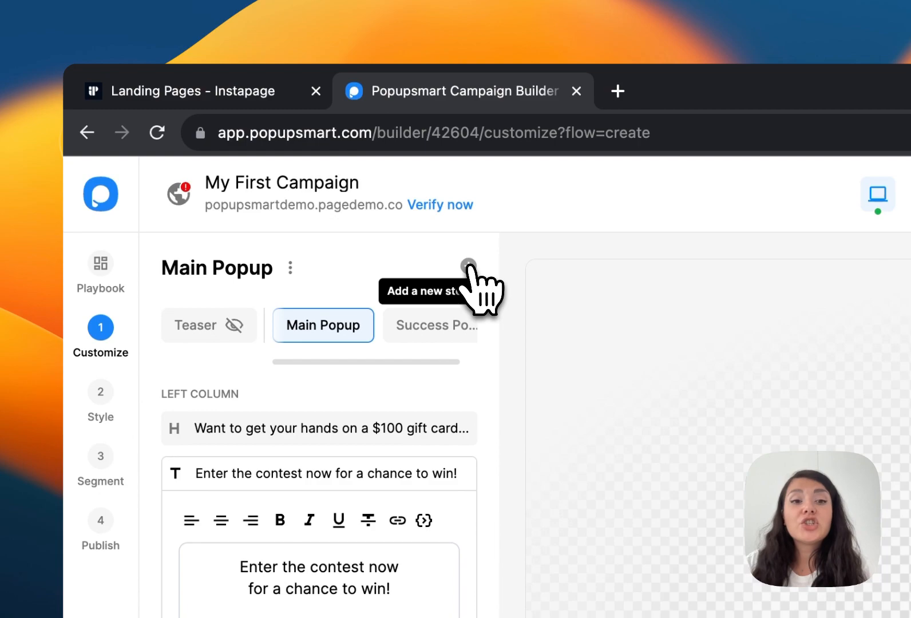
- Review the position, popup type and layout options for a new step and leave without saving one
left_click(468, 265)
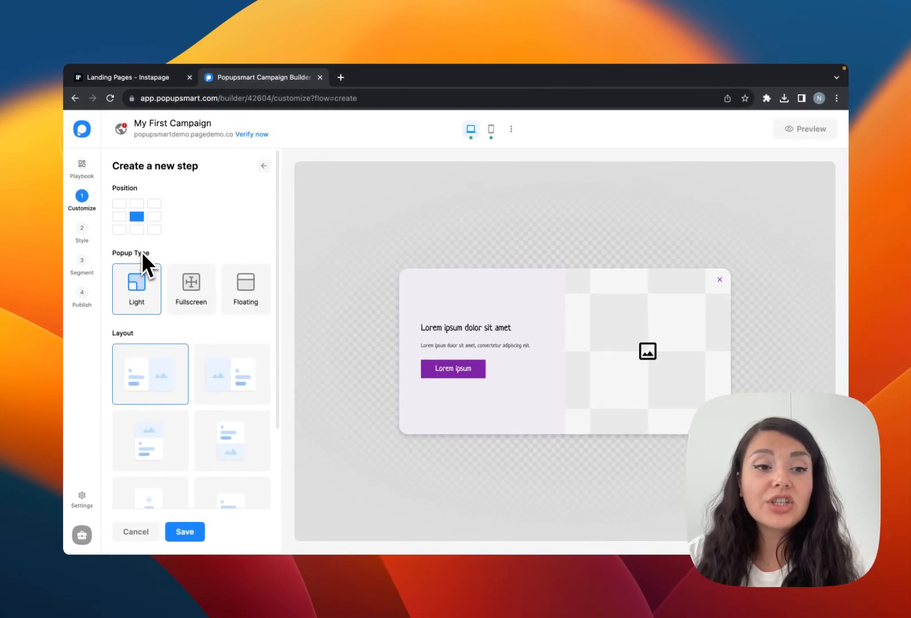
scroll(177, 380, "down", 2)
scroll(228, 361, "up", 2)
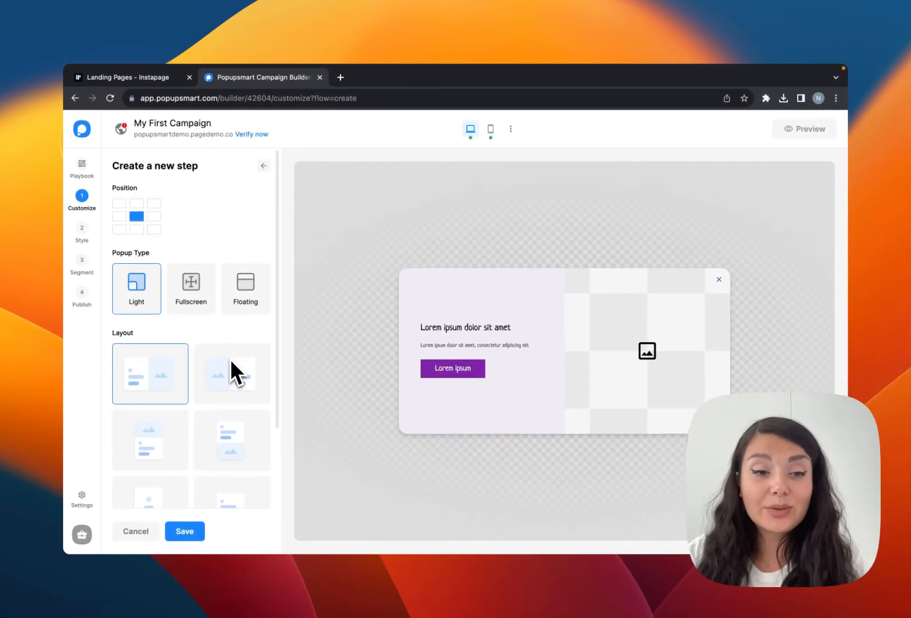
left_click(264, 166)
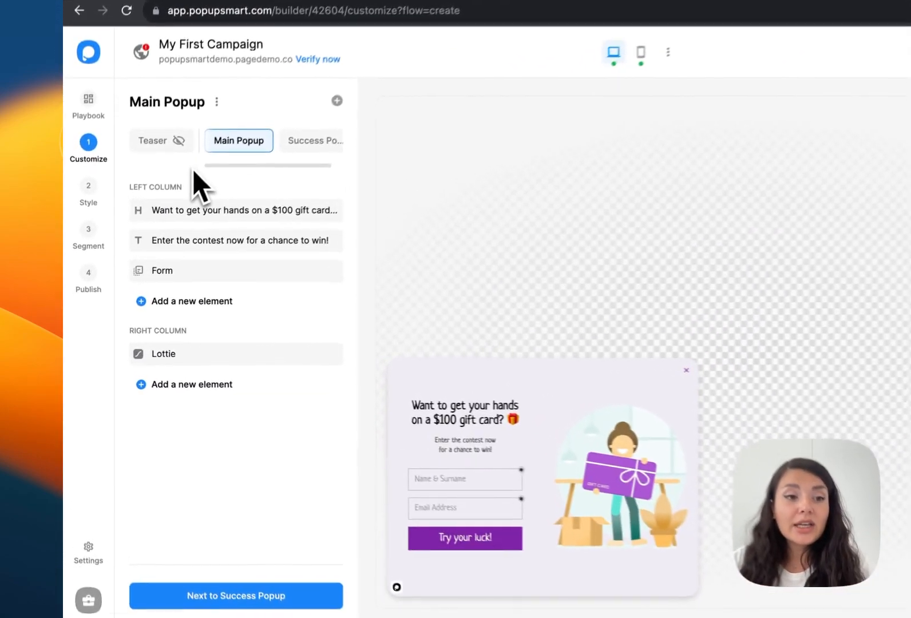
- Go to the Style stage and preview the Elegant, Simple, Dark and Light Gradient themes on the main popup
left_click(109, 197)
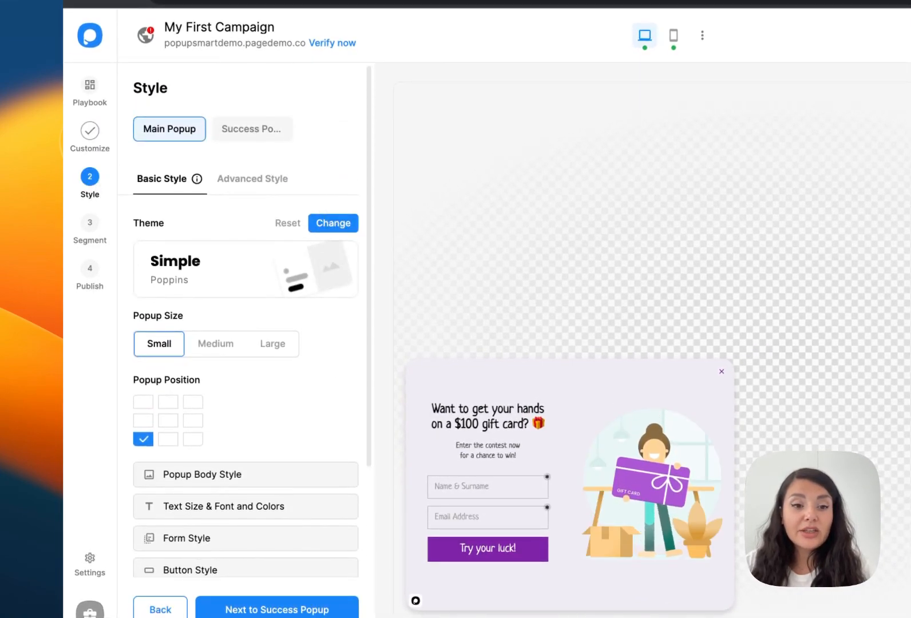
left_click(331, 224)
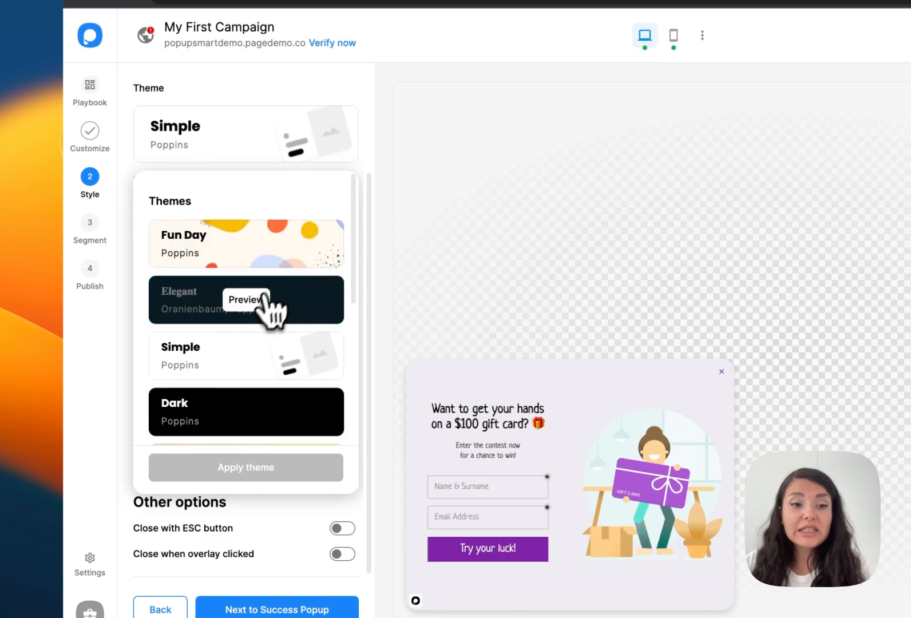
left_click(252, 309)
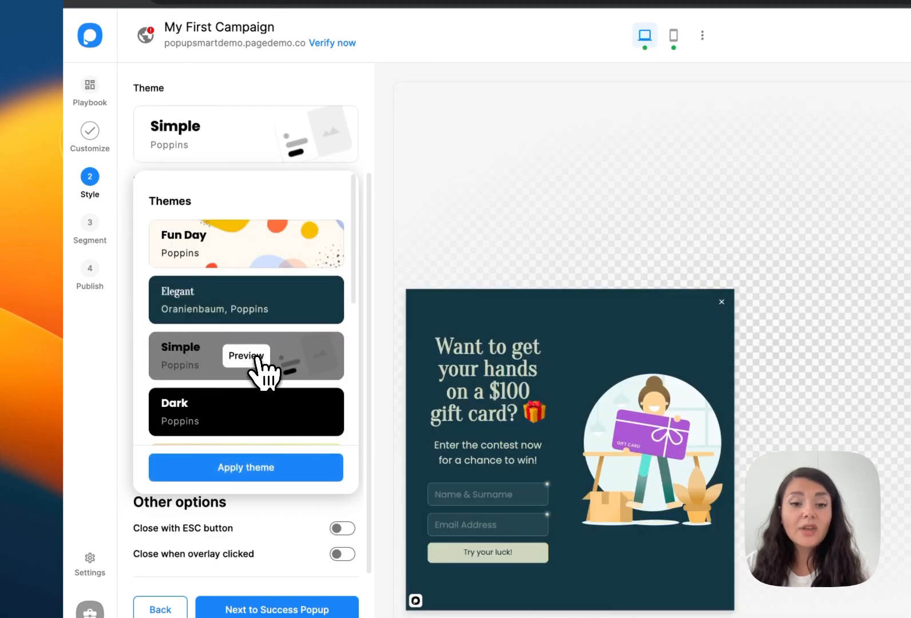
left_click(257, 358)
scroll(264, 372, "down", 1)
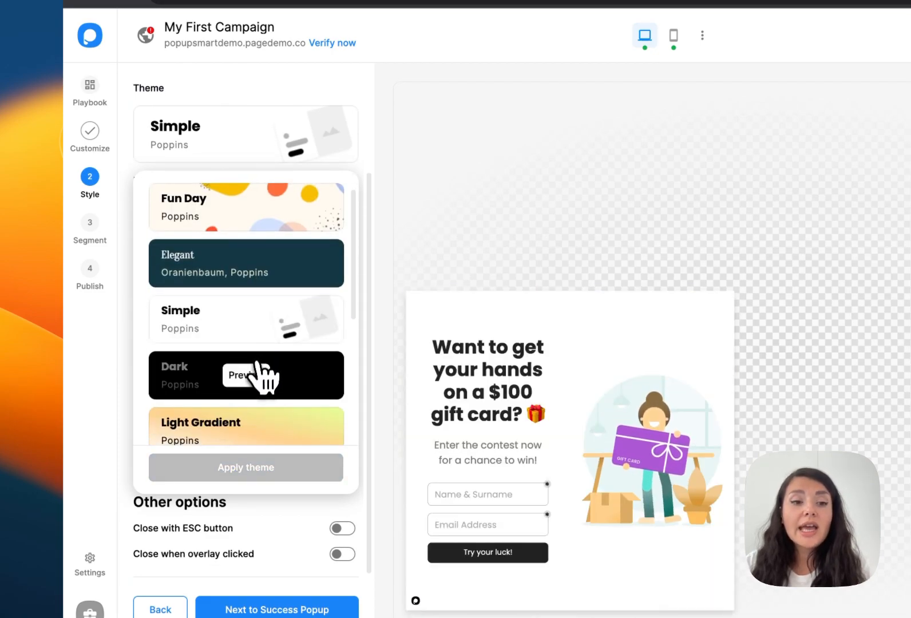
left_click(257, 373)
scroll(258, 372, "down", 3)
left_click(263, 352)
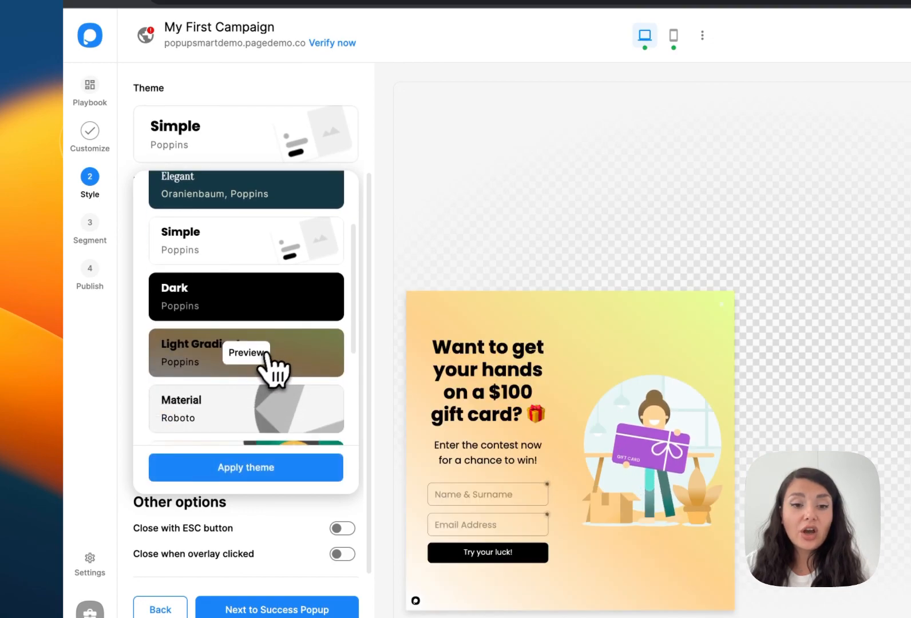
- Preview the Material and Neon themes on the main popup and close the theme list without applying one
scroll(283, 346, "down", 1)
left_click(260, 373)
scroll(265, 375, "down", 3)
left_click(269, 366)
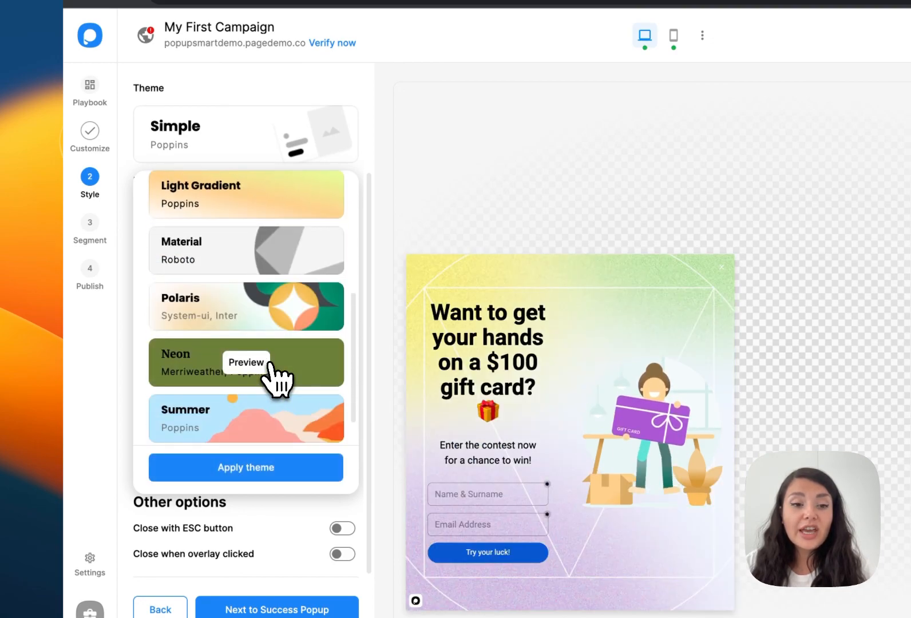
scroll(275, 367, "up", 1)
left_click(265, 388)
scroll(275, 372, "up", 5)
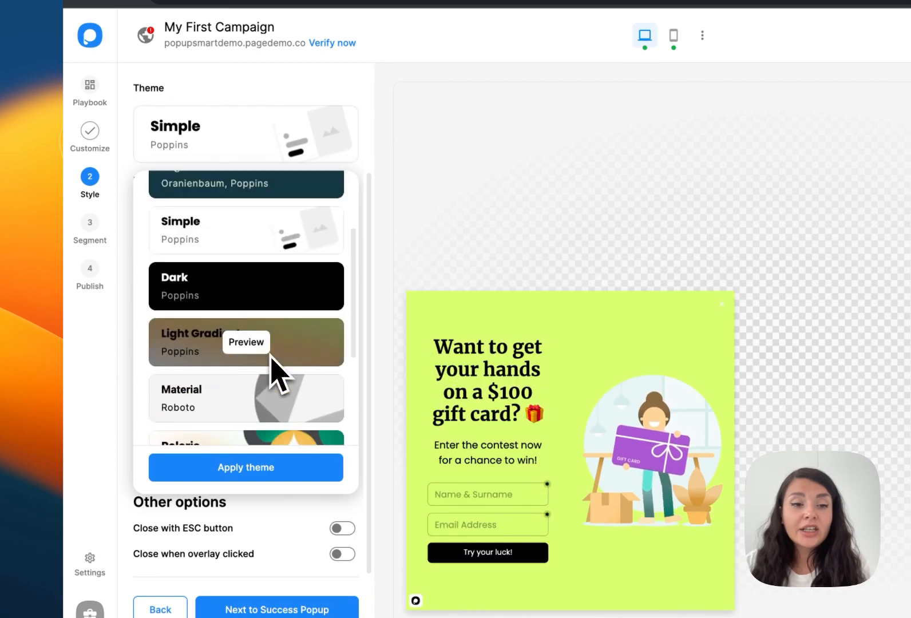
scroll(269, 366, "up", 1)
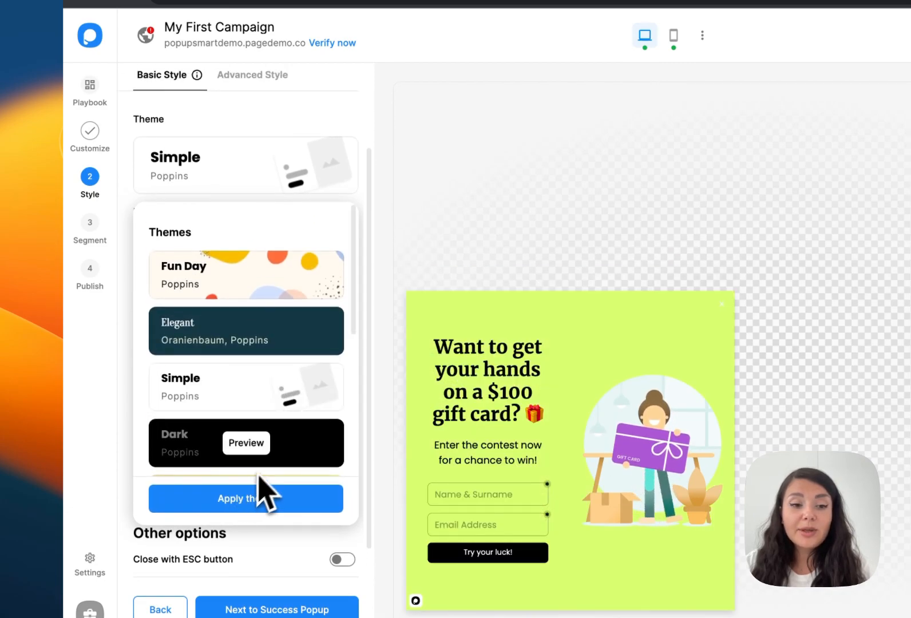
left_click(329, 103)
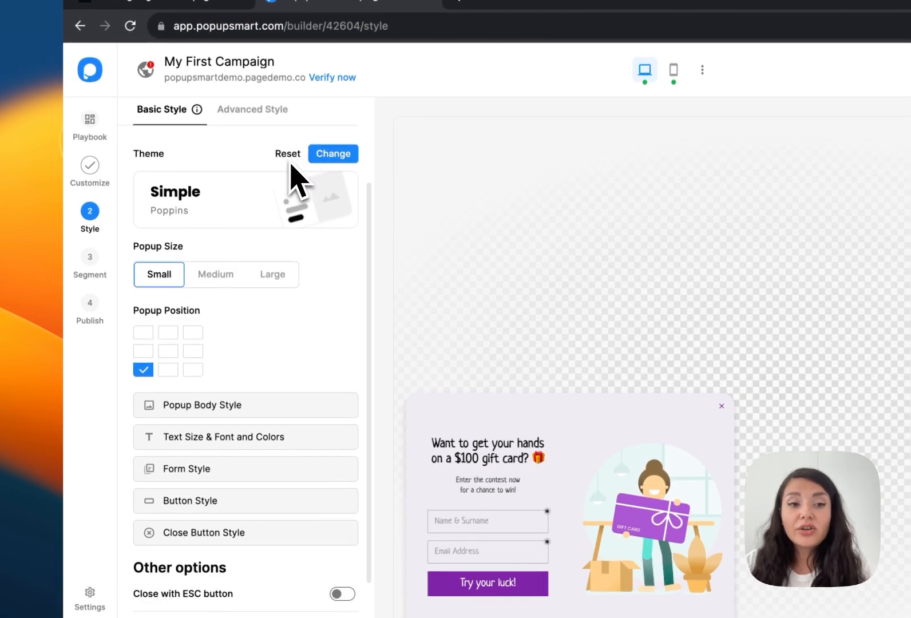
- Try the Medium and Large popup sizes and the upper-left and middle-left popup positions, then restore Small and lower-left
left_click(213, 279)
left_click(285, 279)
left_click(223, 279)
left_click(161, 277)
left_click(143, 332)
left_click(144, 351)
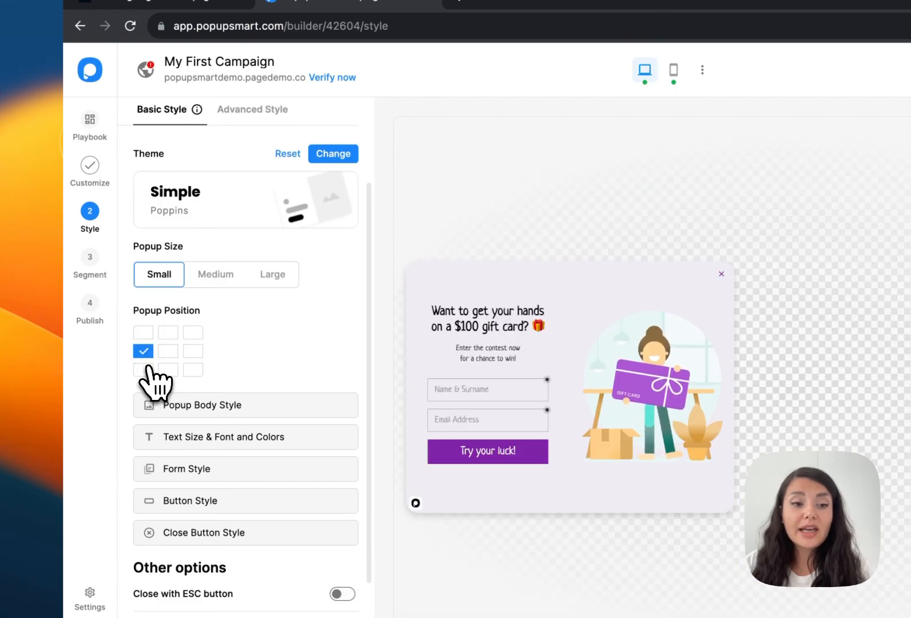
left_click(143, 370)
- Set the popup body's solid background color to #D7C2E2 and check the Image and Lottie background options
left_click(206, 405)
scroll(303, 358, "down", 3)
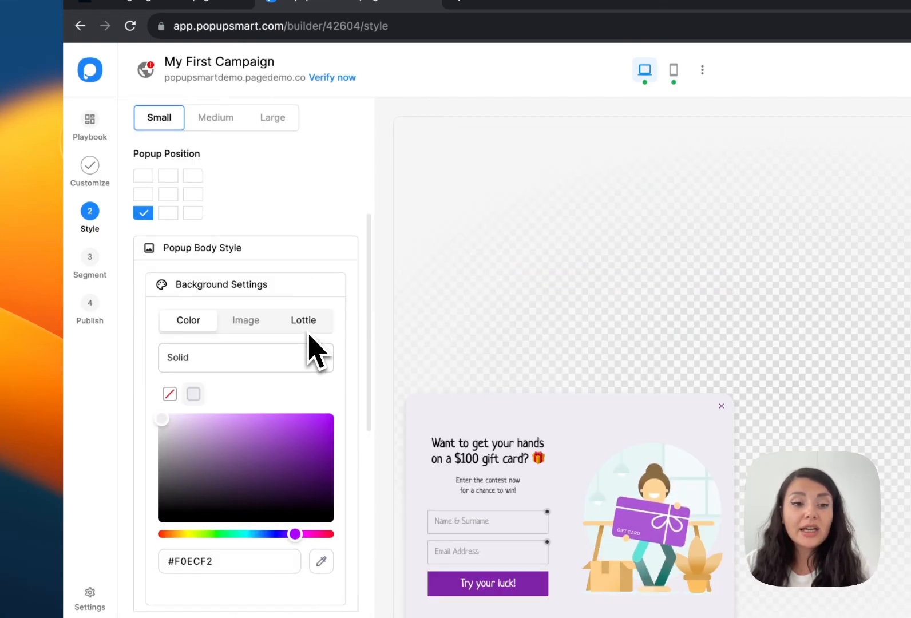
scroll(308, 335, "down", 3)
left_click_drag(155, 271, 185, 278)
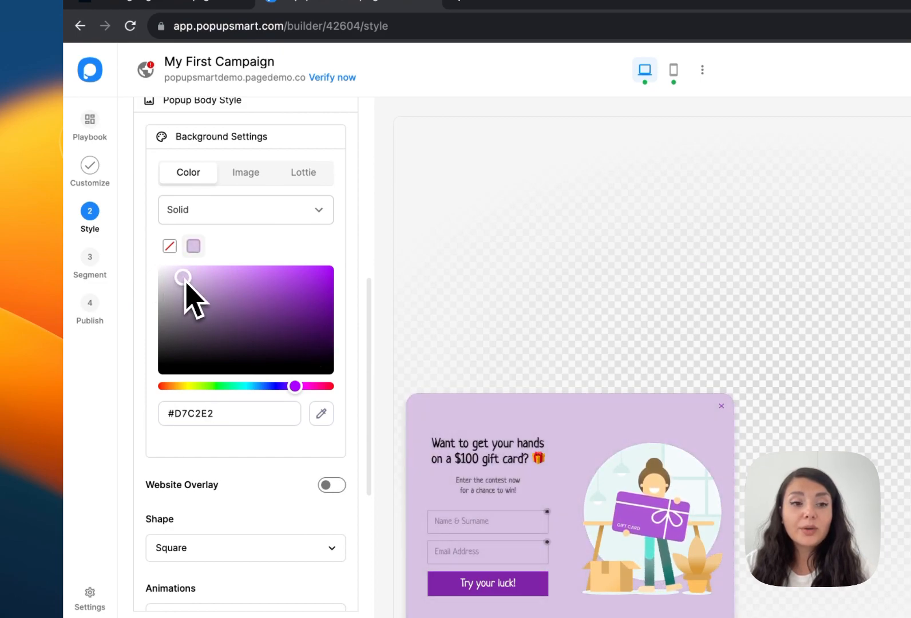
left_click(250, 184)
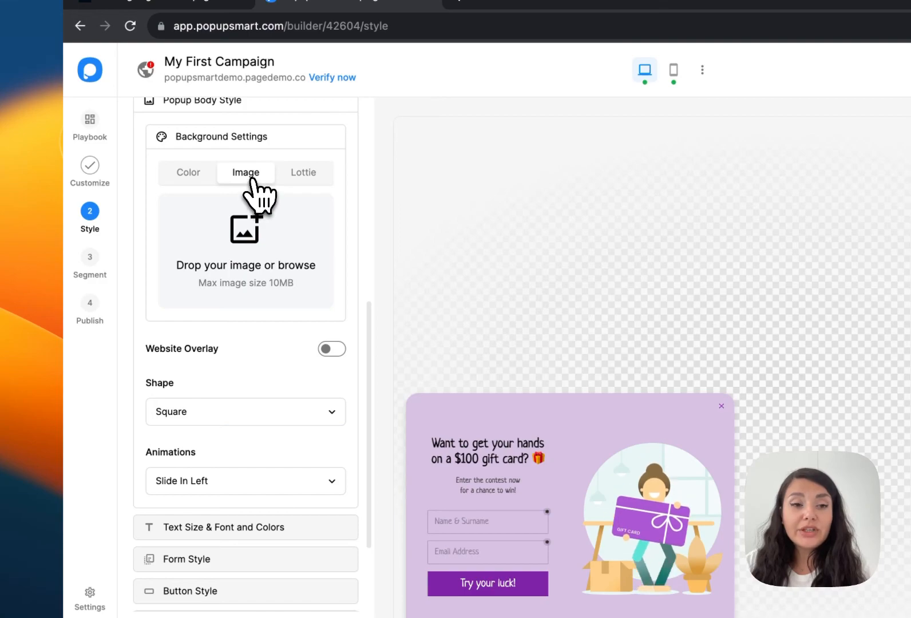
left_click(299, 182)
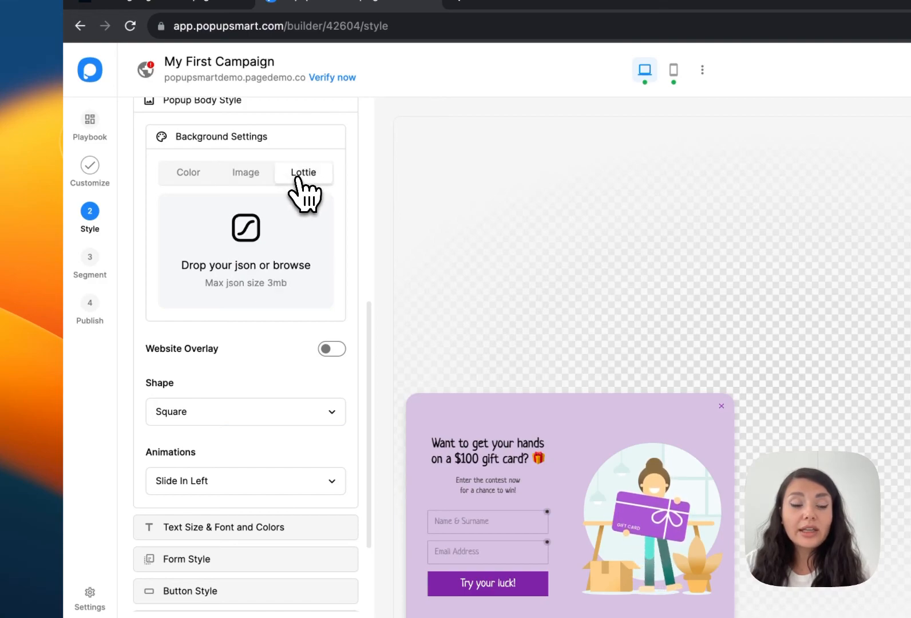
left_click(199, 175)
- Enable the website overlay behind the main popup in black with 55% opacity
scroll(268, 338, "down", 3)
left_click(320, 339)
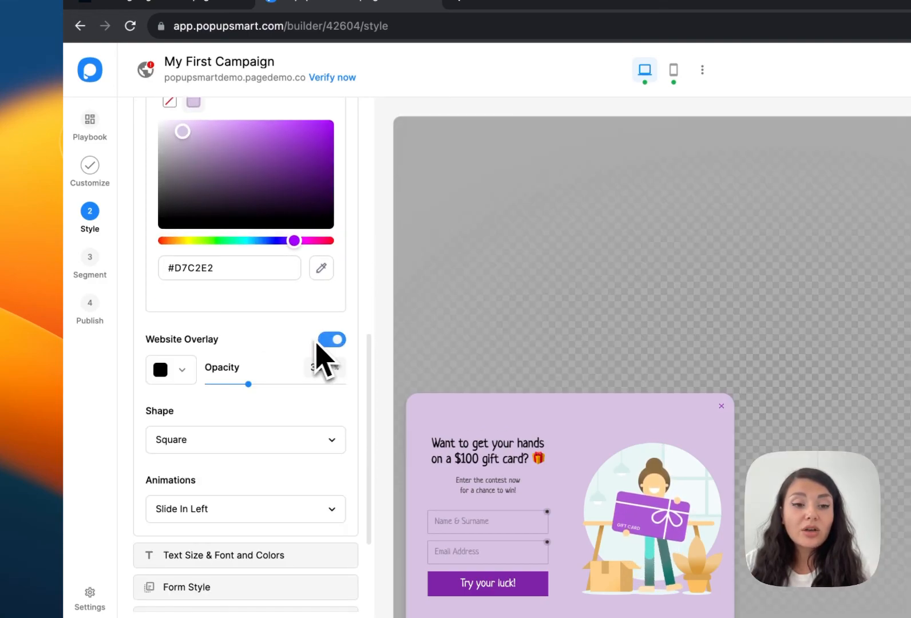
scroll(298, 358, "down", 1)
left_click_drag(249, 355, 282, 356)
left_click(183, 342)
left_click(282, 360)
scroll(288, 372, "down", 1)
scroll(288, 372, "down", 3)
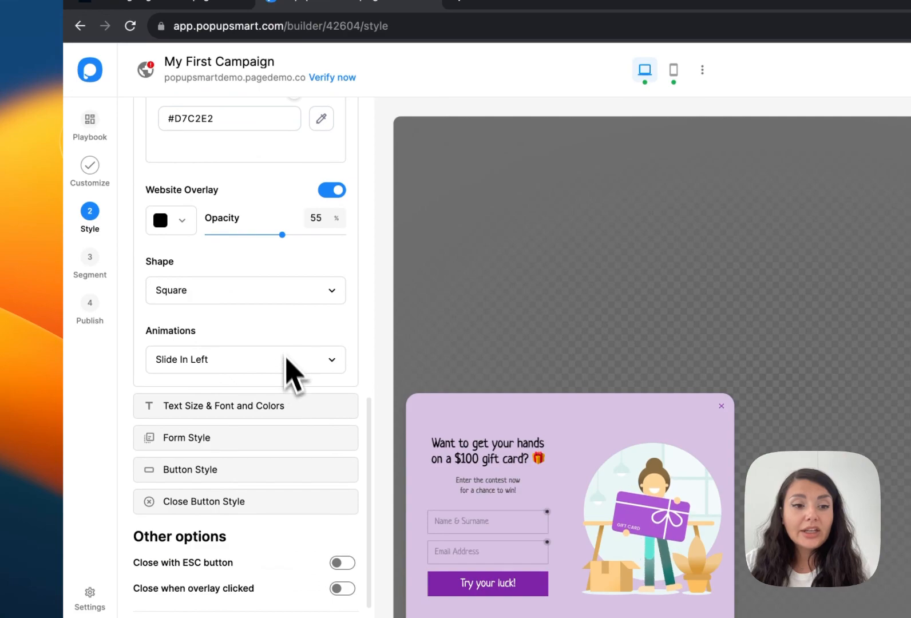
- Keep the popup's shape as Square and set its animation to Zoom In
left_click(271, 301)
left_click(269, 301)
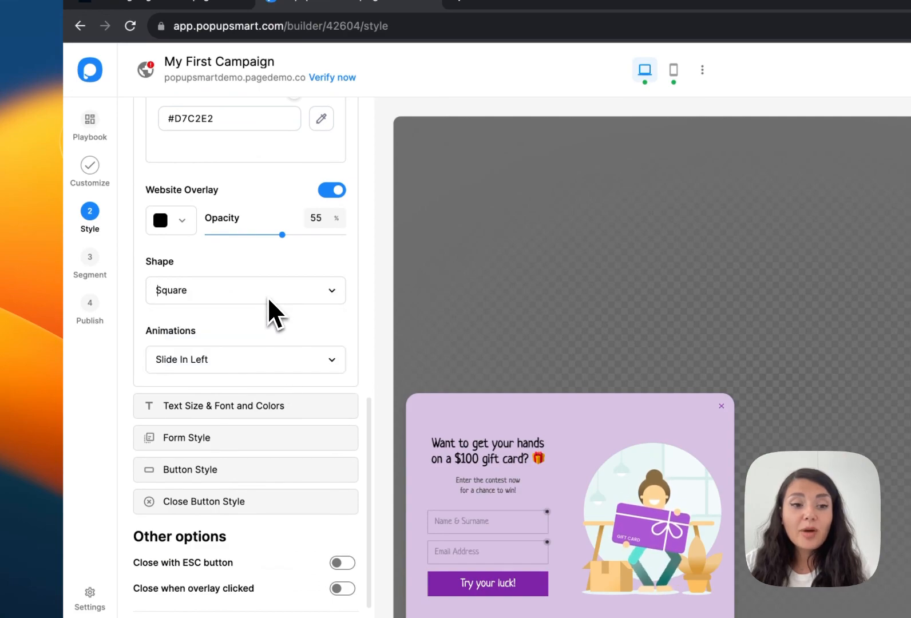
left_click(256, 355)
left_click(258, 509)
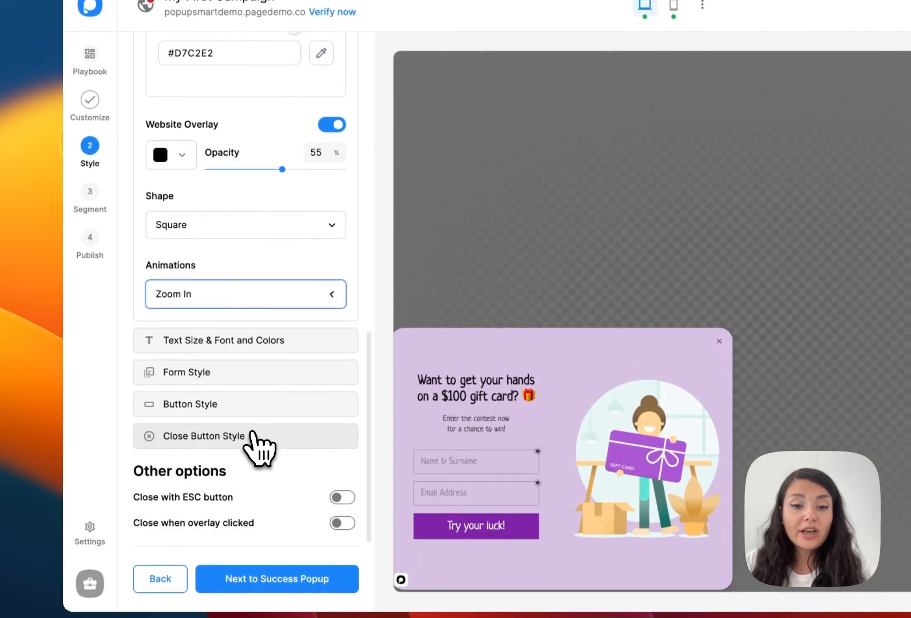
- Review the color, size and line height settings for the popup's heading, body and subtext
left_click(283, 342)
scroll(291, 336, "up", 3)
scroll(293, 341, "up", 2)
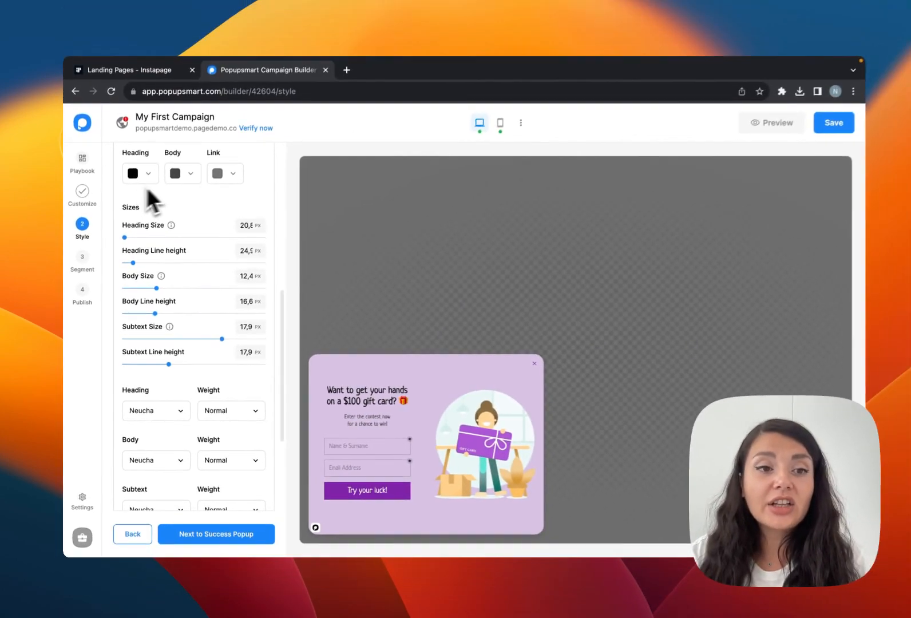
scroll(172, 280, "down", 2)
- Add Material Icons, Oswald, Roboto Mono, Poppins and Roboto Slab from Google Fonts and check them among the heading fonts
left_click(182, 310)
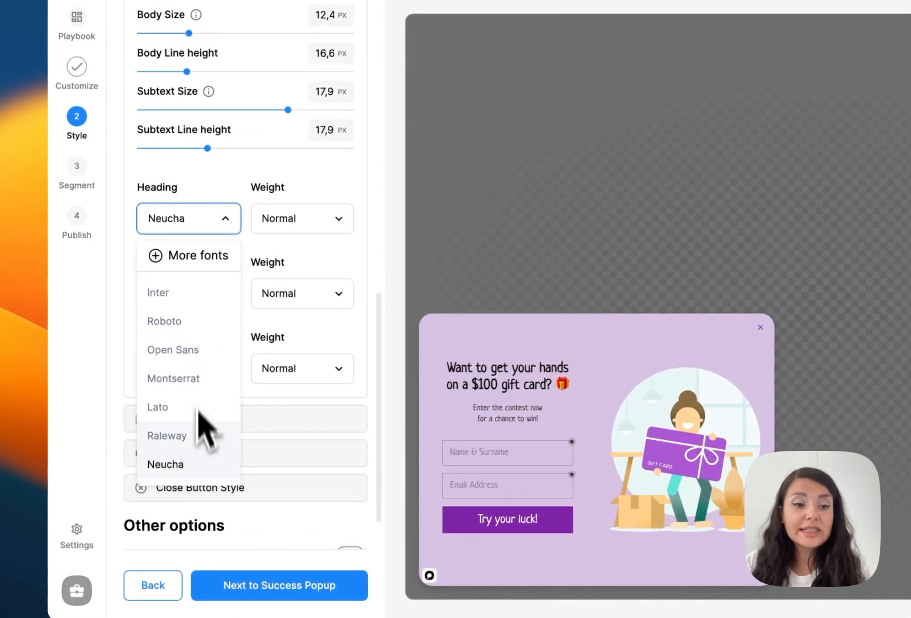
left_click(197, 258)
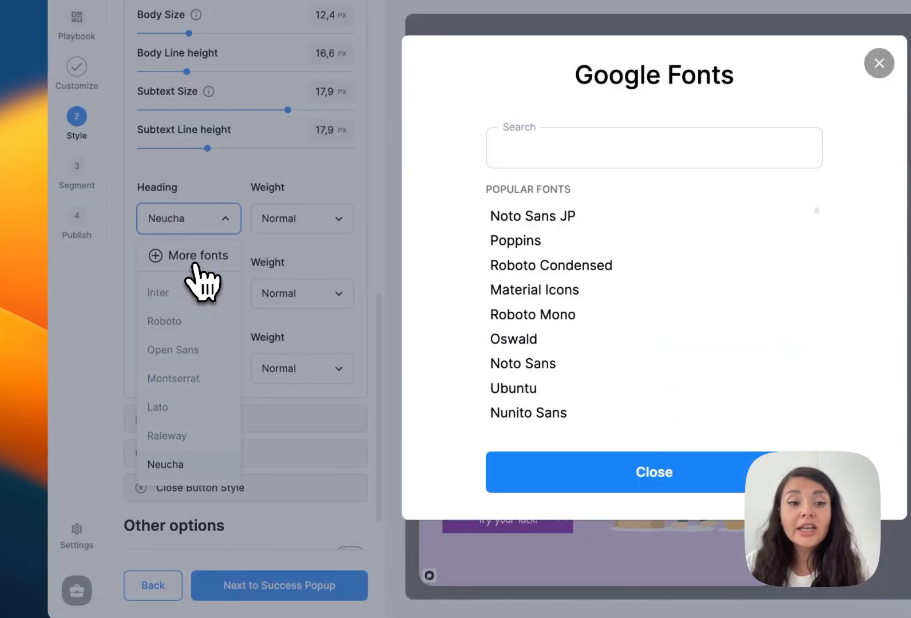
left_click(539, 290)
left_click(558, 338)
left_click(560, 315)
left_click(549, 265)
left_click(544, 364)
left_click(653, 497)
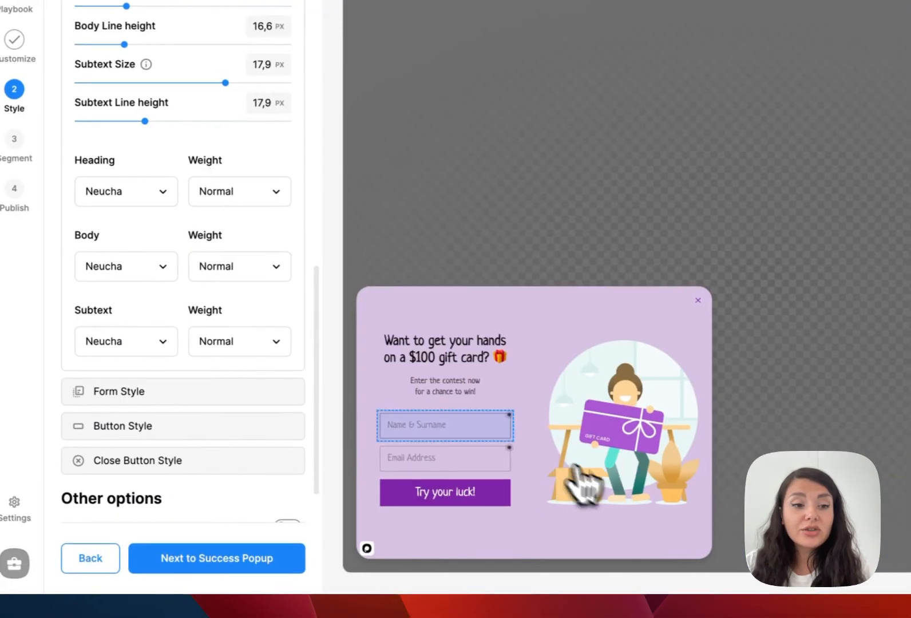
left_click(213, 229)
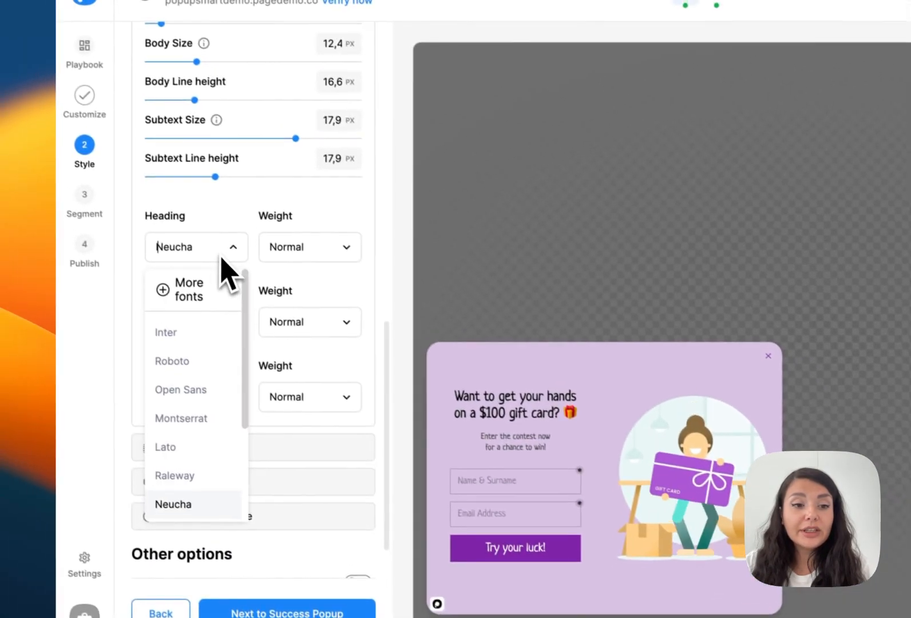
scroll(206, 400, "down", 5)
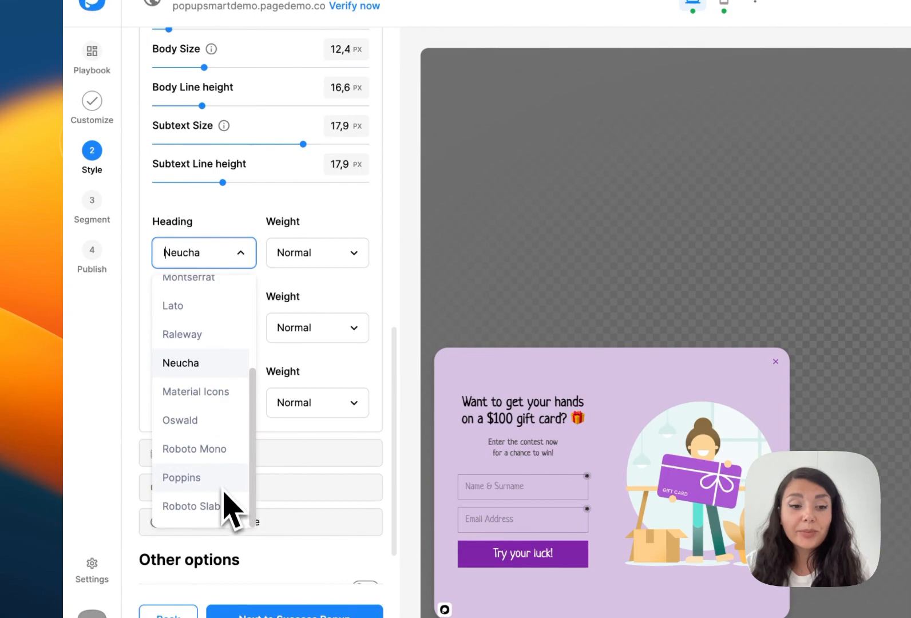
- Review the popup's form, button and close button styles, and try the circular and diamond close button shapes
left_click(284, 452)
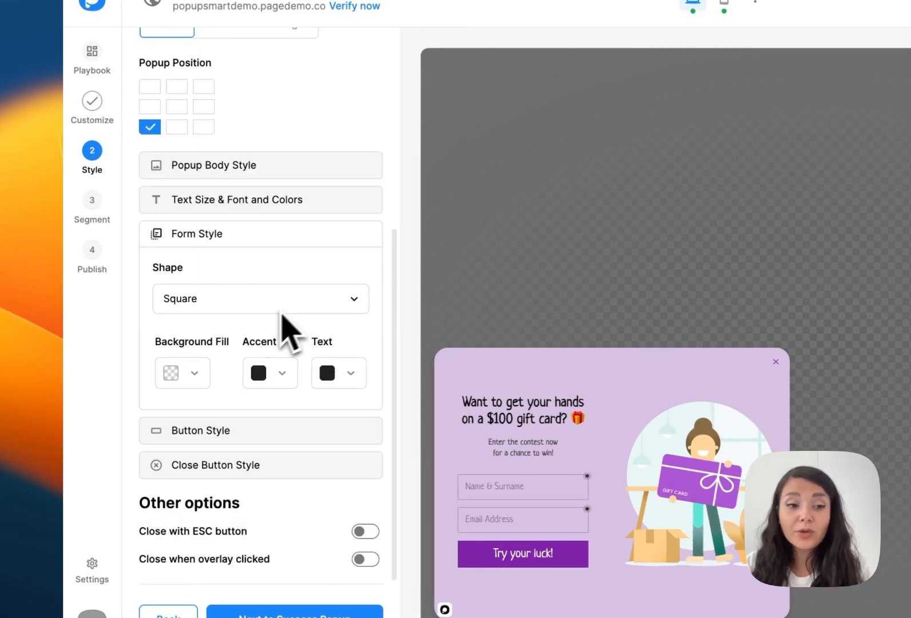
left_click(225, 430)
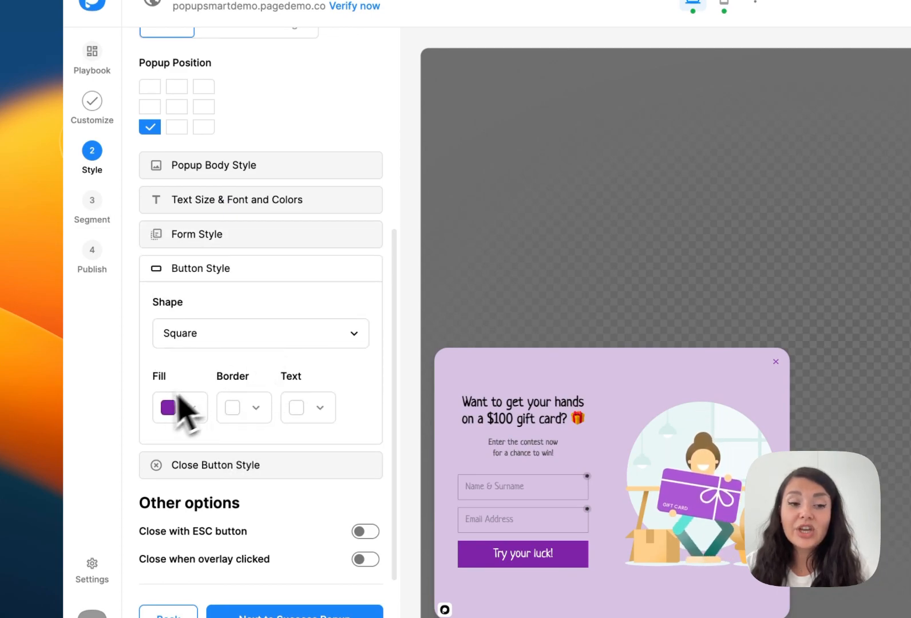
left_click(194, 475)
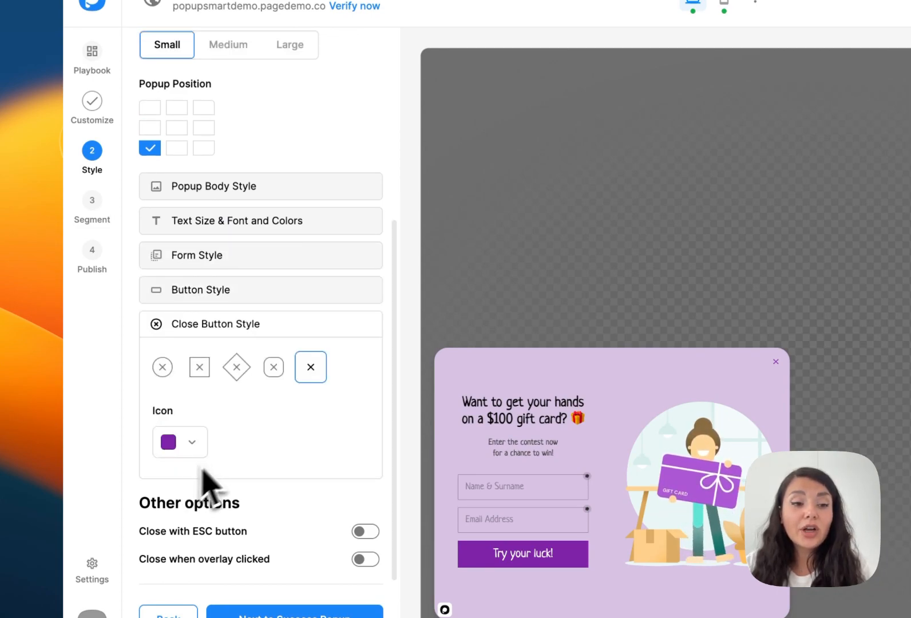
left_click(163, 367)
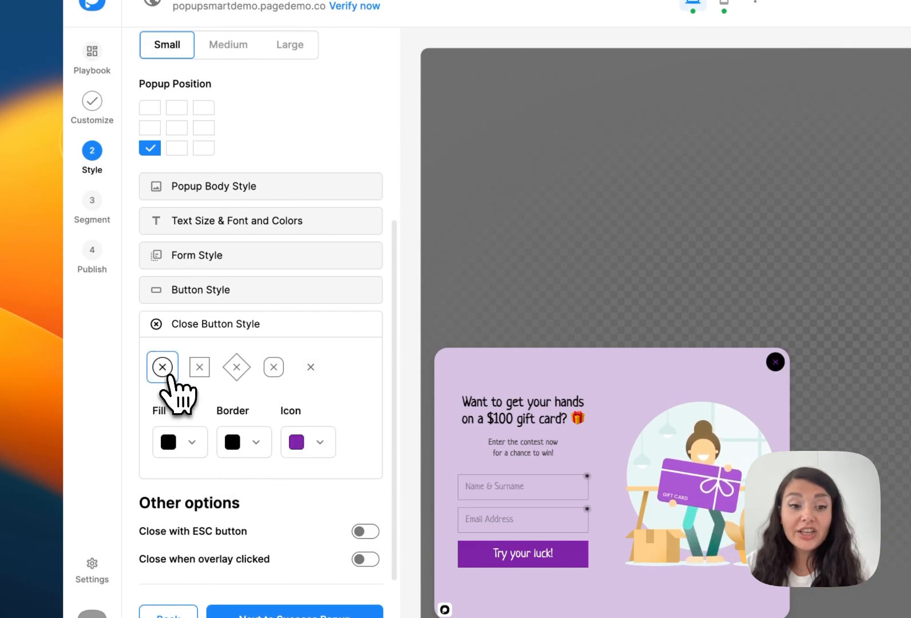
left_click(237, 369)
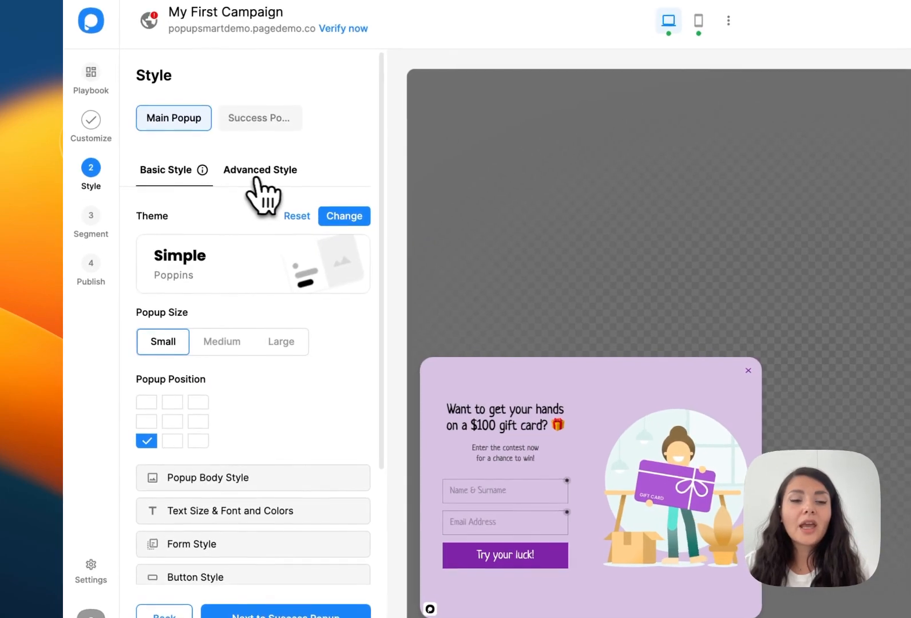
- Look over the main popup's advanced style elements and the custom CSS editor, and return to the basic style settings
left_click(252, 173)
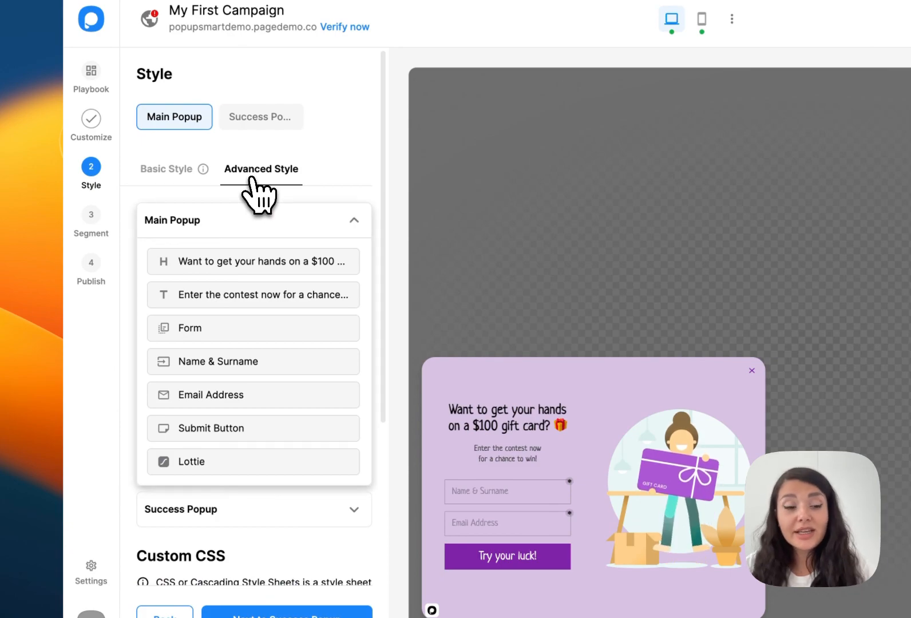
scroll(264, 211, "down", 5)
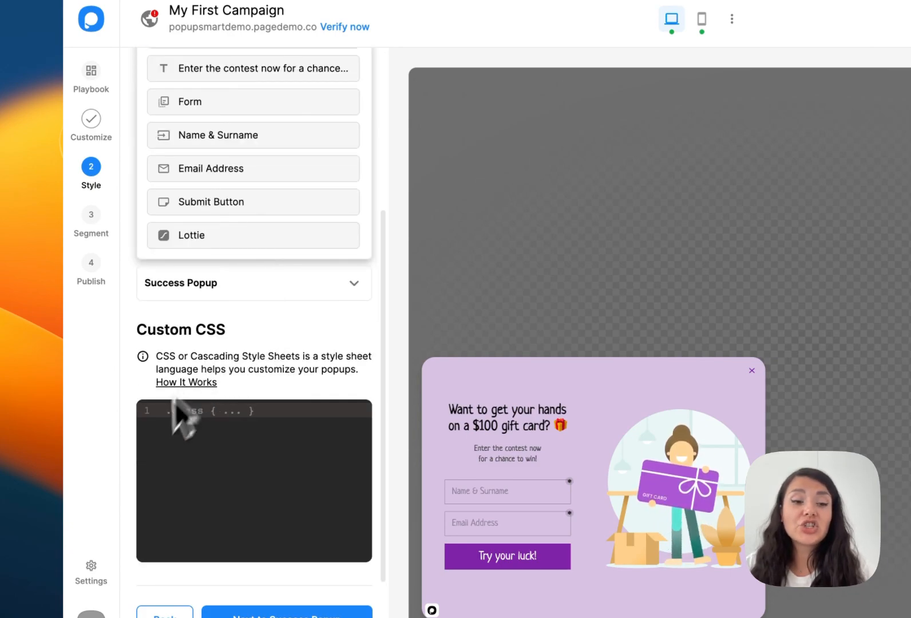
scroll(329, 435, "up", 5)
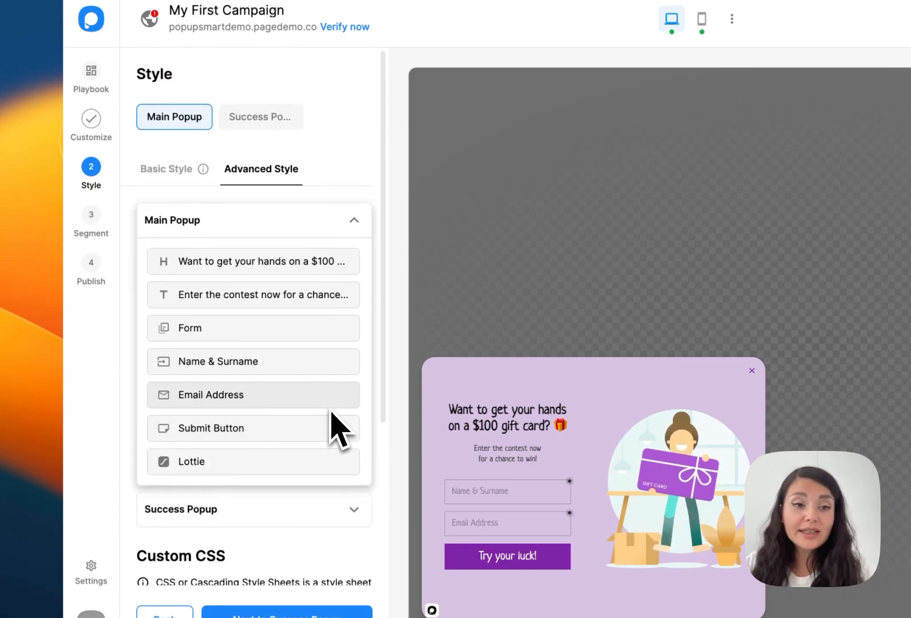
left_click(190, 177)
scroll(315, 339, "down", 4)
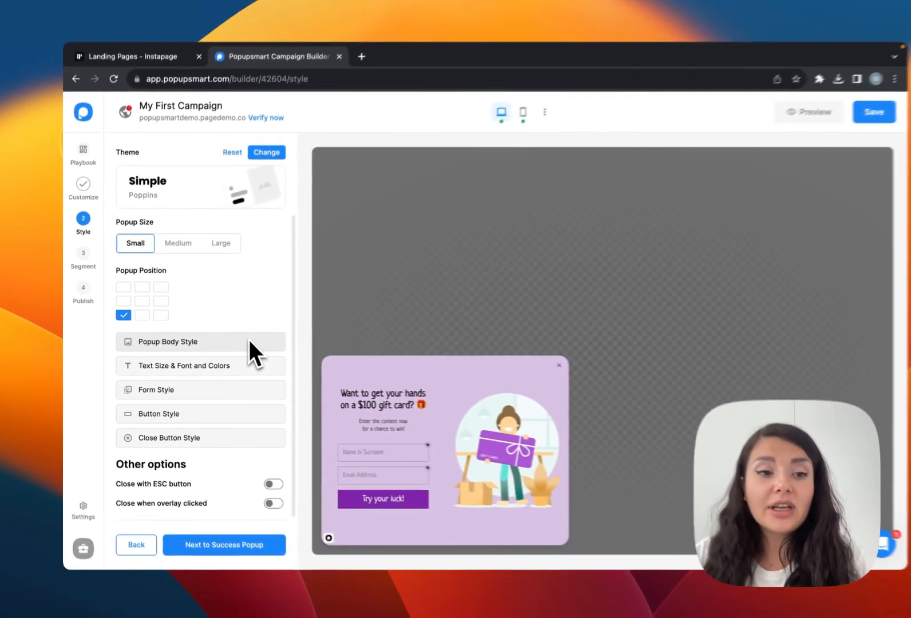
scroll(249, 339, "up", 2)
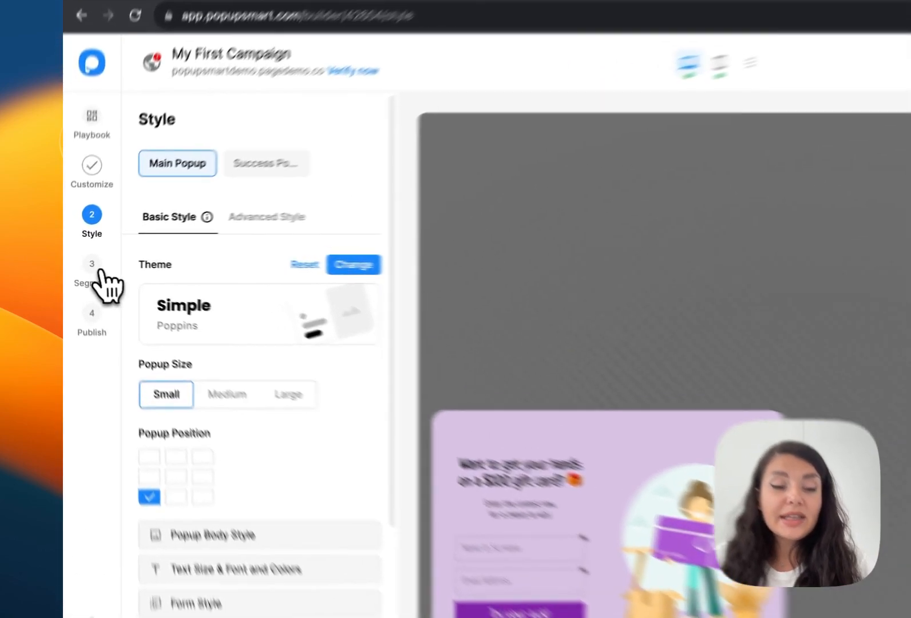
- Browse the predefined segments for the campaign and create a custom segment with its own rules from scratch
left_click(82, 263)
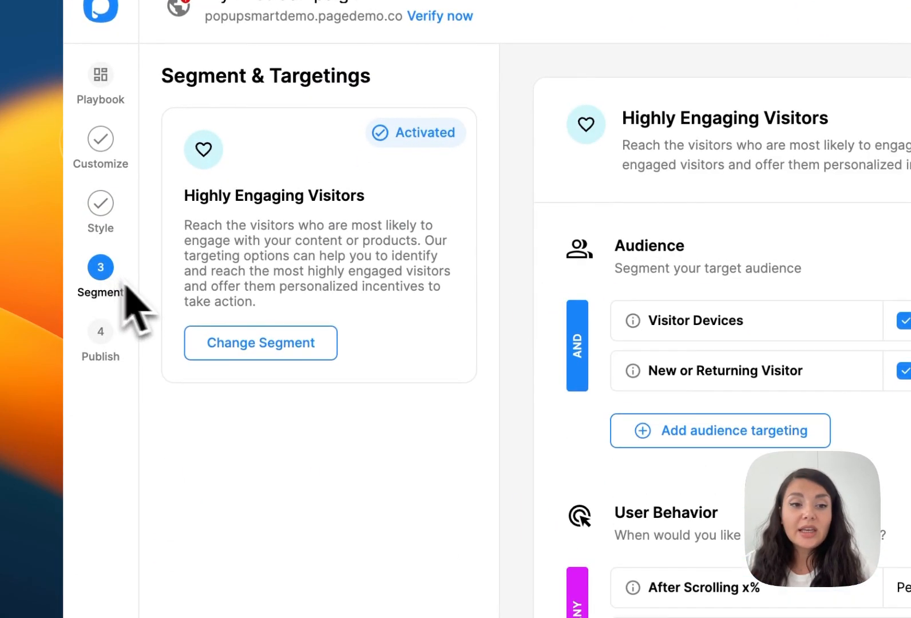
left_click(282, 349)
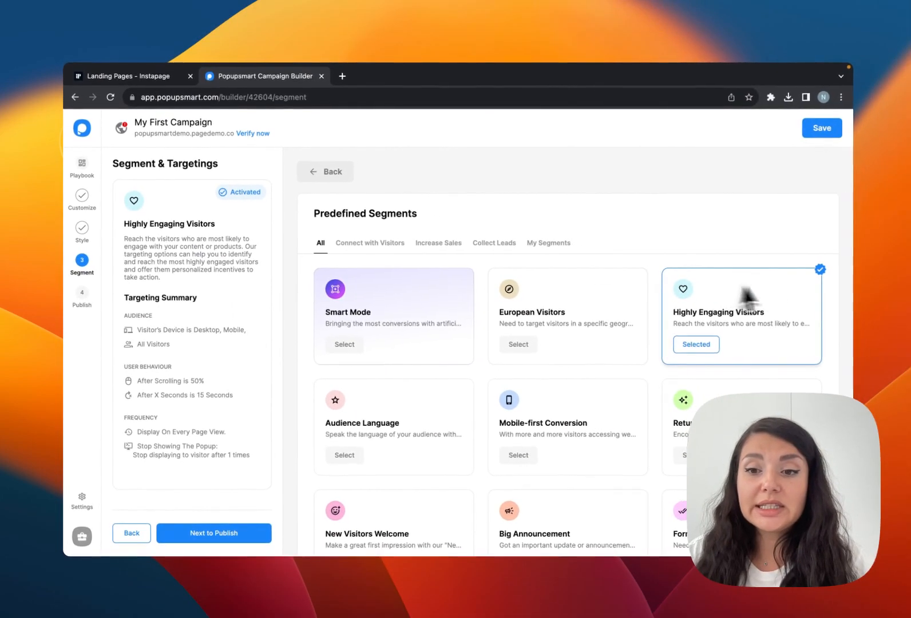
scroll(831, 309, "down", 1)
scroll(832, 315, "down", 1)
scroll(833, 318, "up", 2)
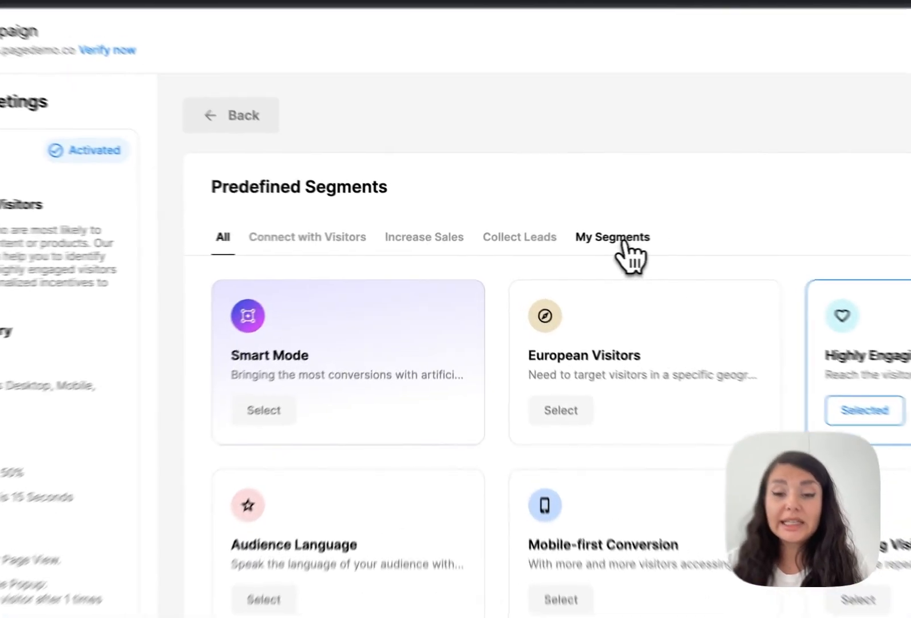
left_click(552, 245)
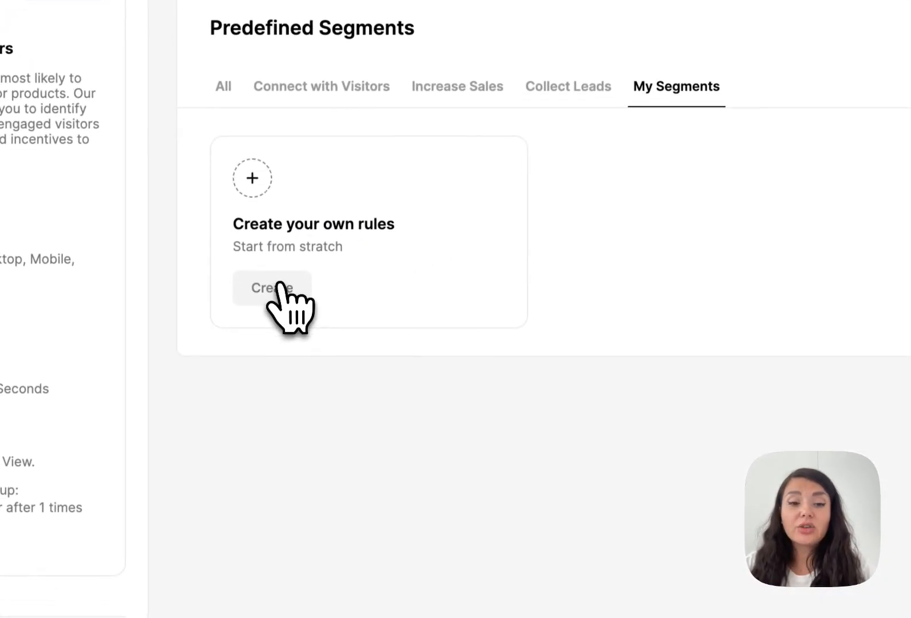
left_click(275, 313)
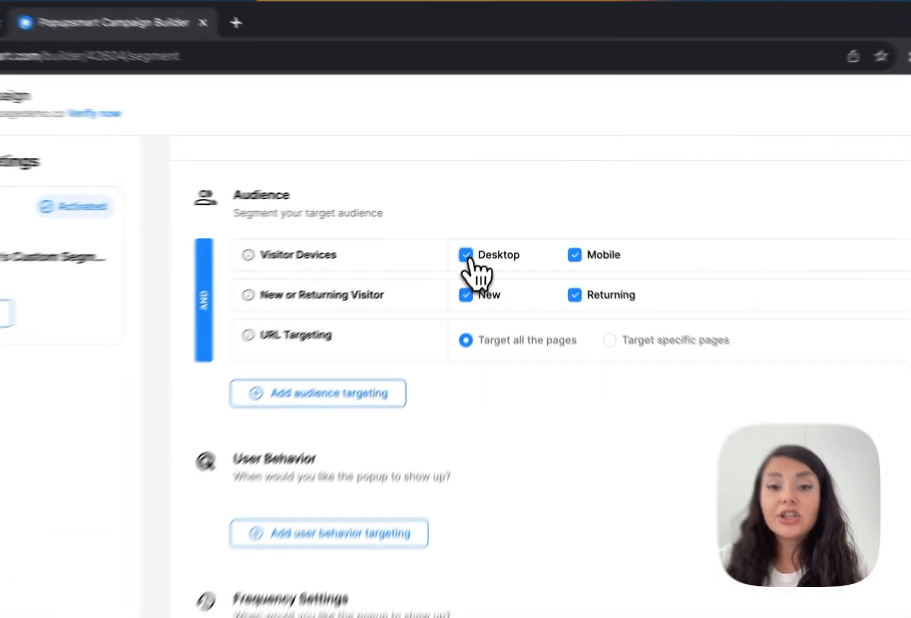
- Try excluding Desktop from the visitor devices and limiting URL targeting to specific pages
left_click(484, 224)
left_click(485, 224)
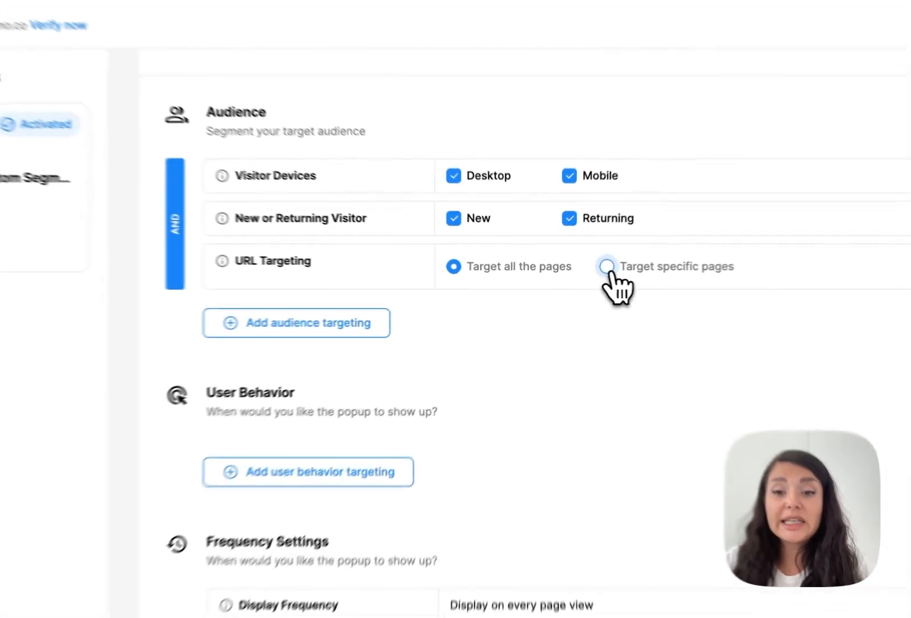
left_click(575, 277)
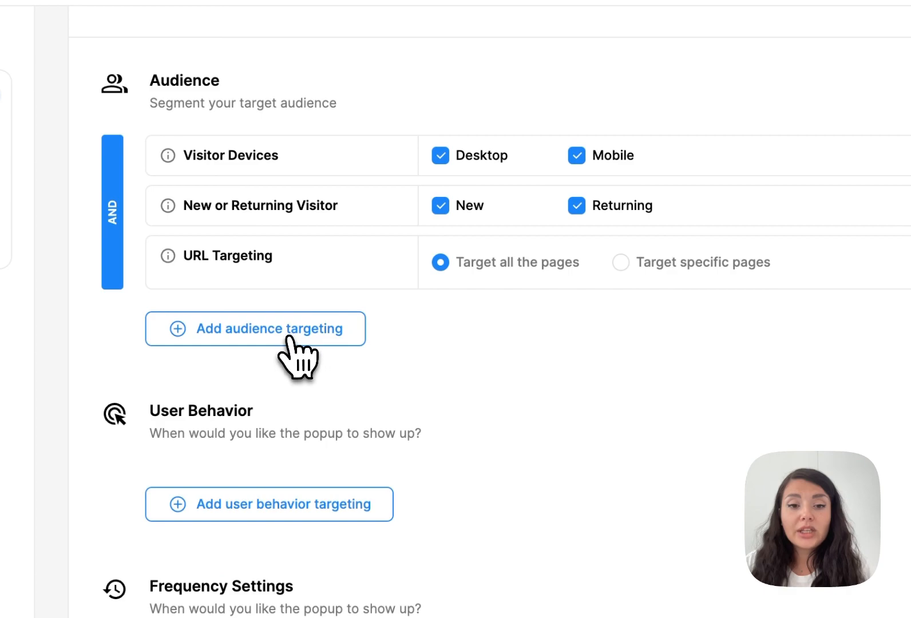
- Examine the full list of available audience targeting options for the custom segment
left_click(290, 337)
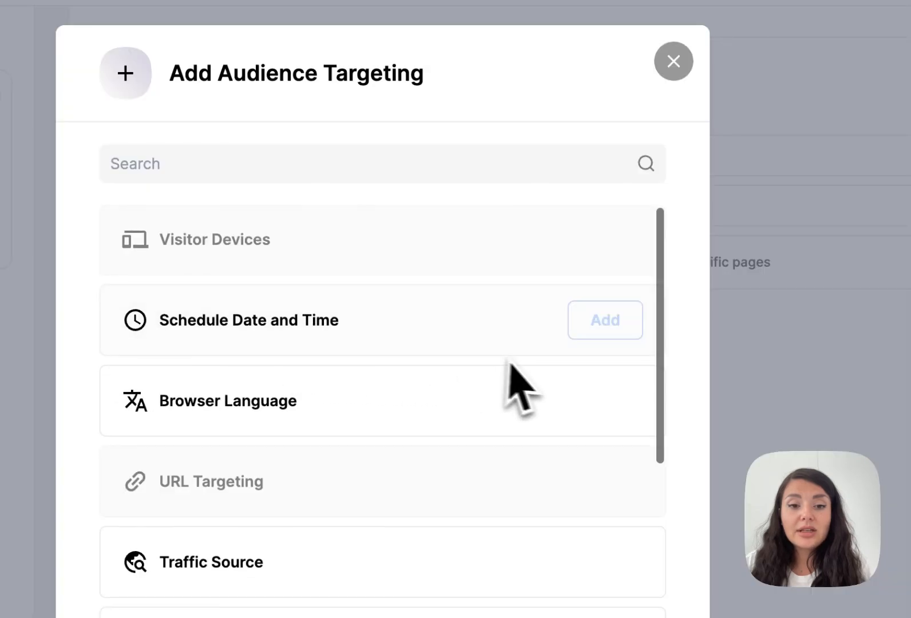
scroll(505, 363, "down", 8)
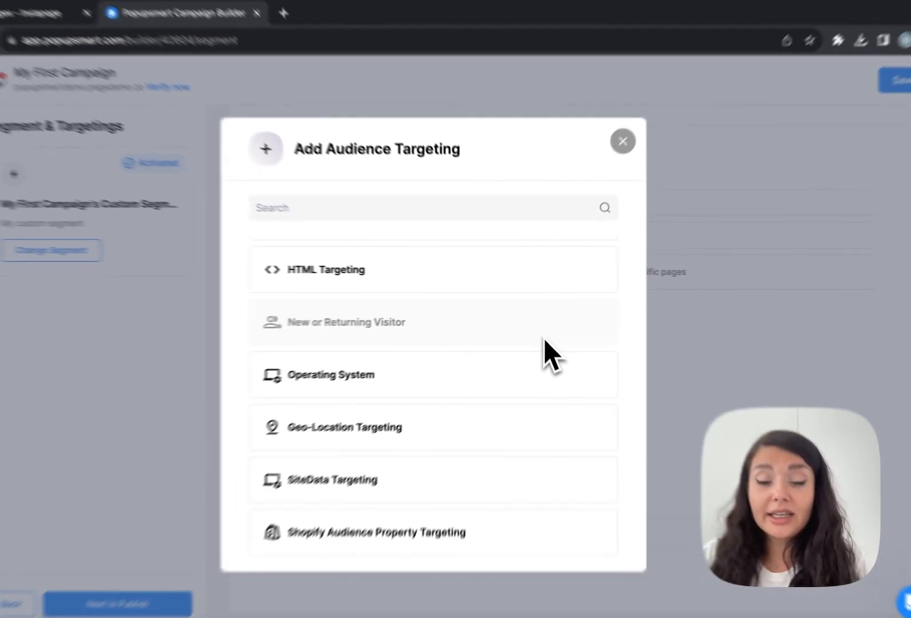
scroll(567, 344, "up", 8)
key("Escape")
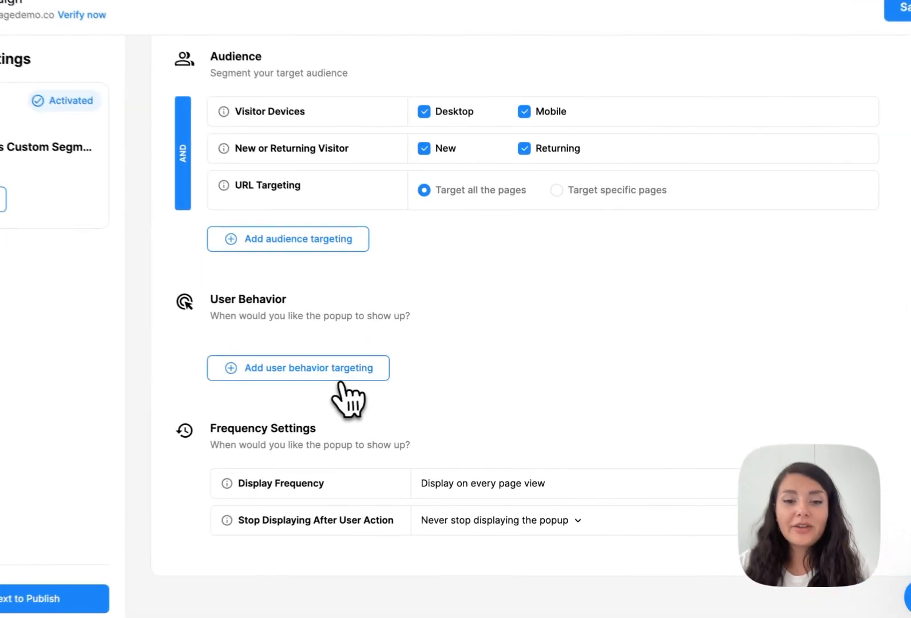
- Add Inactivity Mode as a user behavior target and set it to 5 seconds
left_click(429, 378)
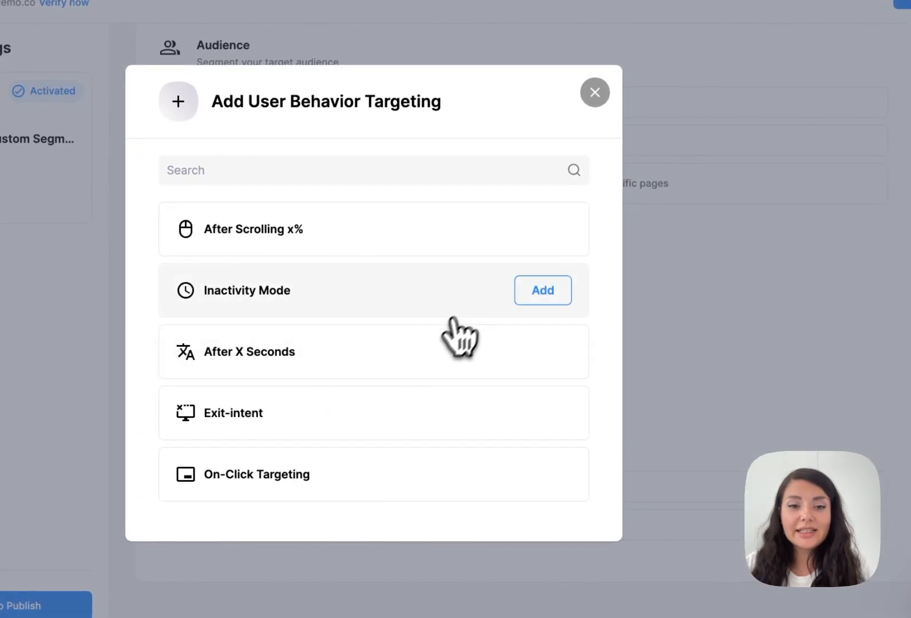
left_click(546, 290)
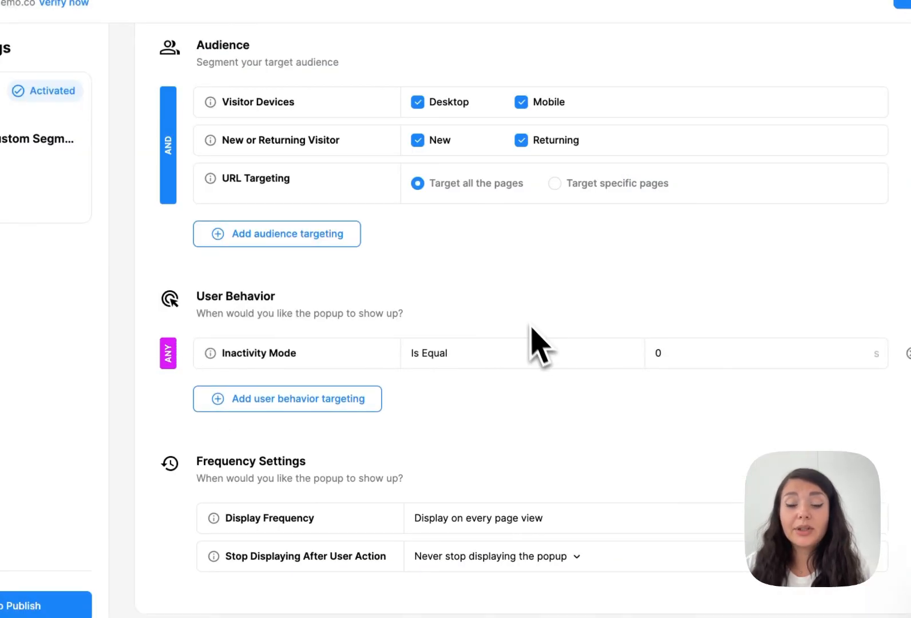
left_click(657, 352)
type("5")
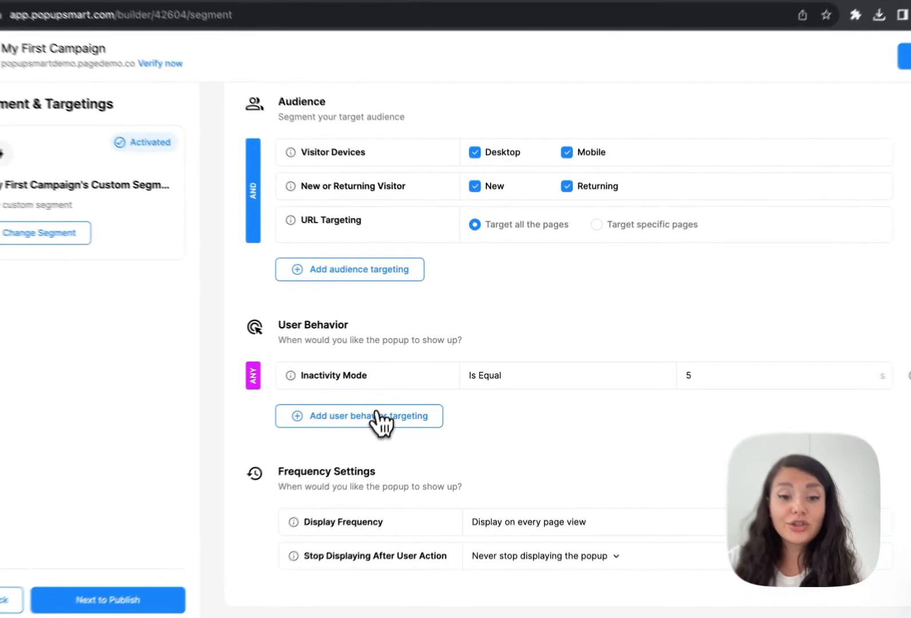
- Add Exit-intent as a second user behavior target with its sensitivity set to Medium
left_click(456, 398)
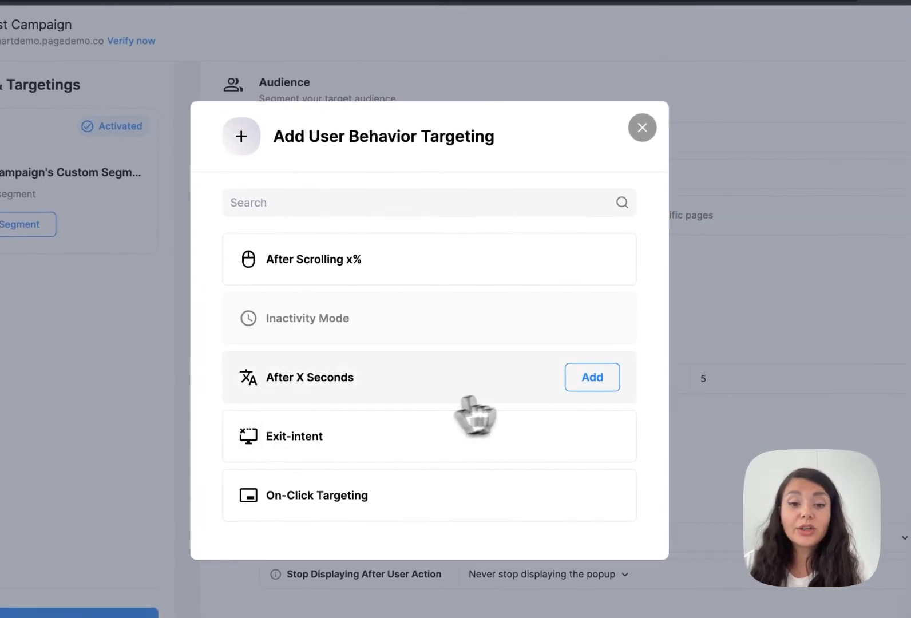
left_click(572, 438)
left_click(577, 428)
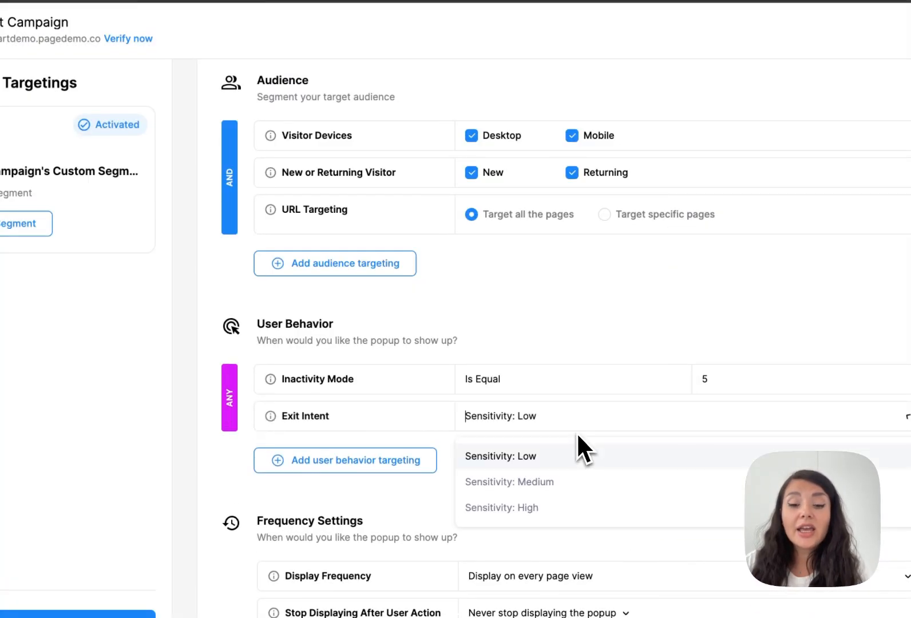
left_click(572, 481)
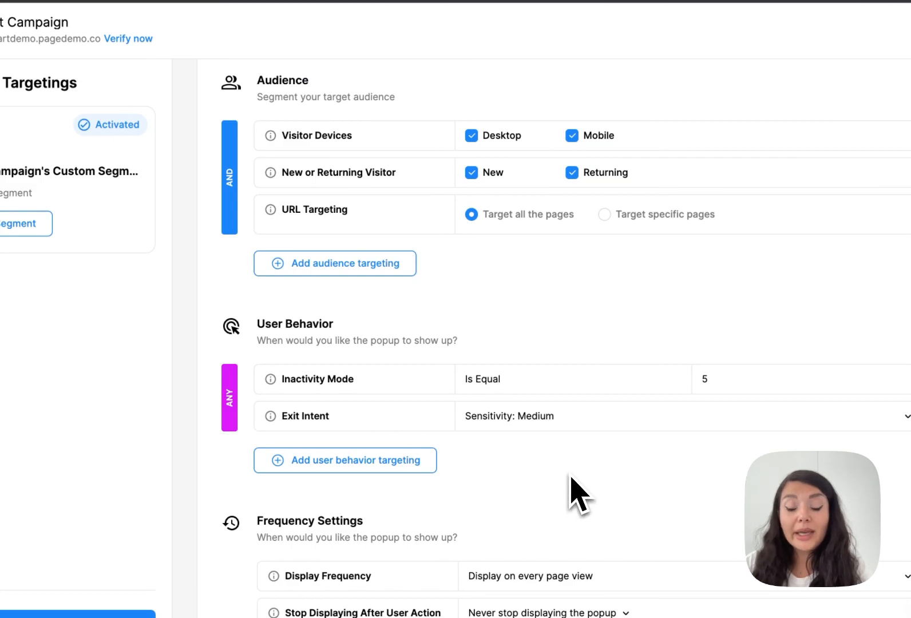
- Set the display frequency to once every 1 day and stop showing the popup after an email submission or button click
scroll(572, 286, "down", 2)
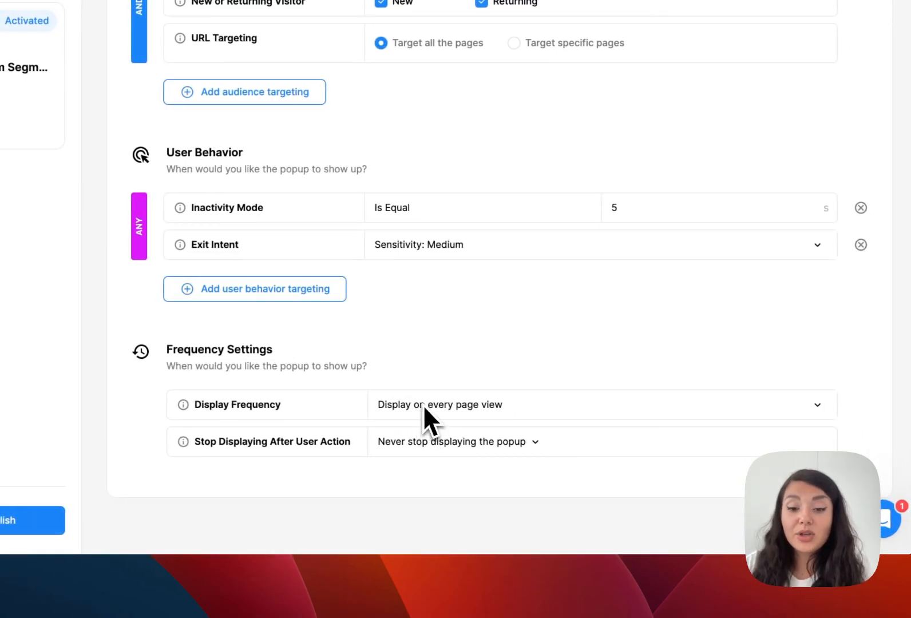
left_click(423, 406)
left_click(458, 495)
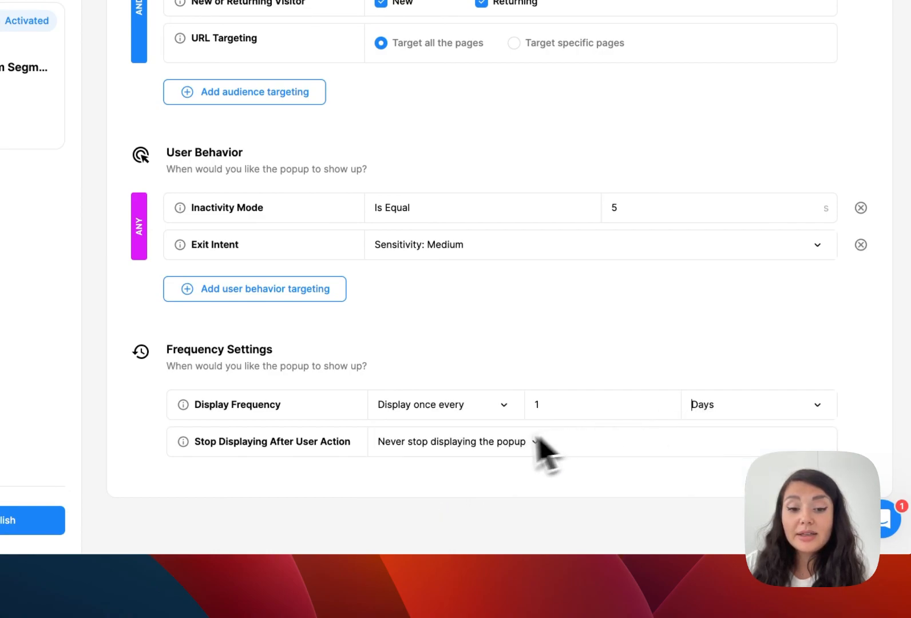
left_click(476, 443)
left_click(478, 517)
scroll(478, 512, "down", 1)
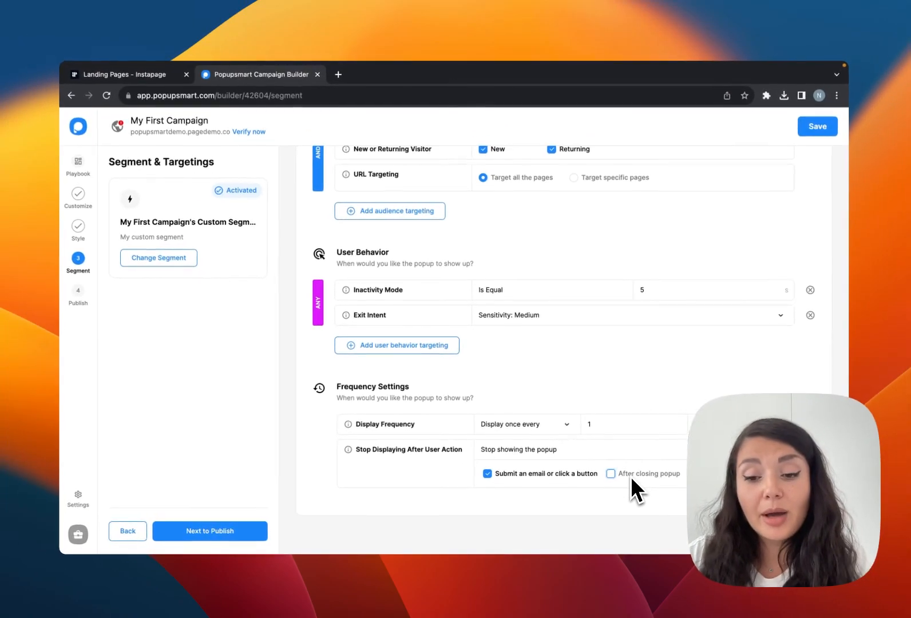
- Proceed to the campaign's Publish stage, saving the unsaved segment changes
scroll(690, 322, "up", 3)
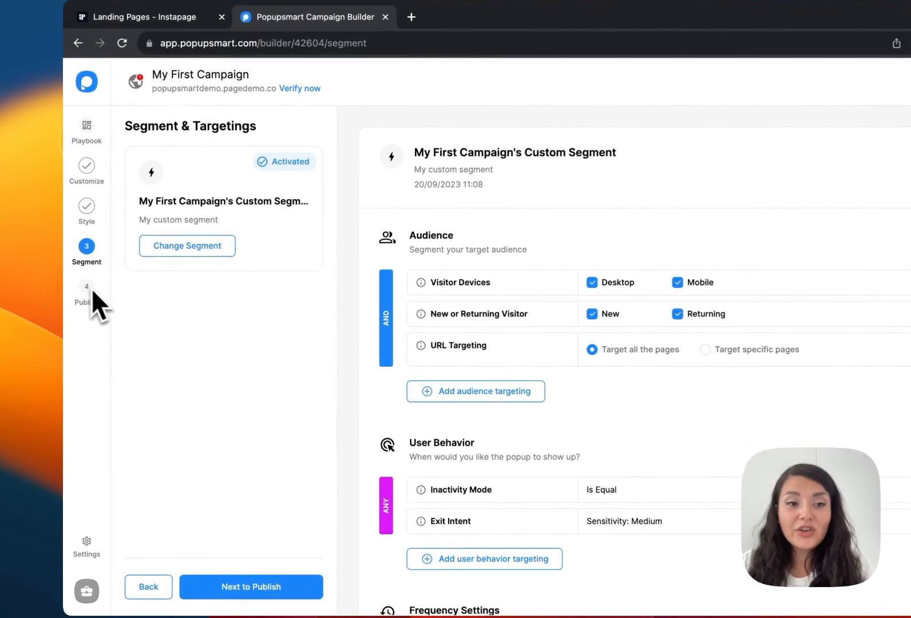
left_click(83, 302)
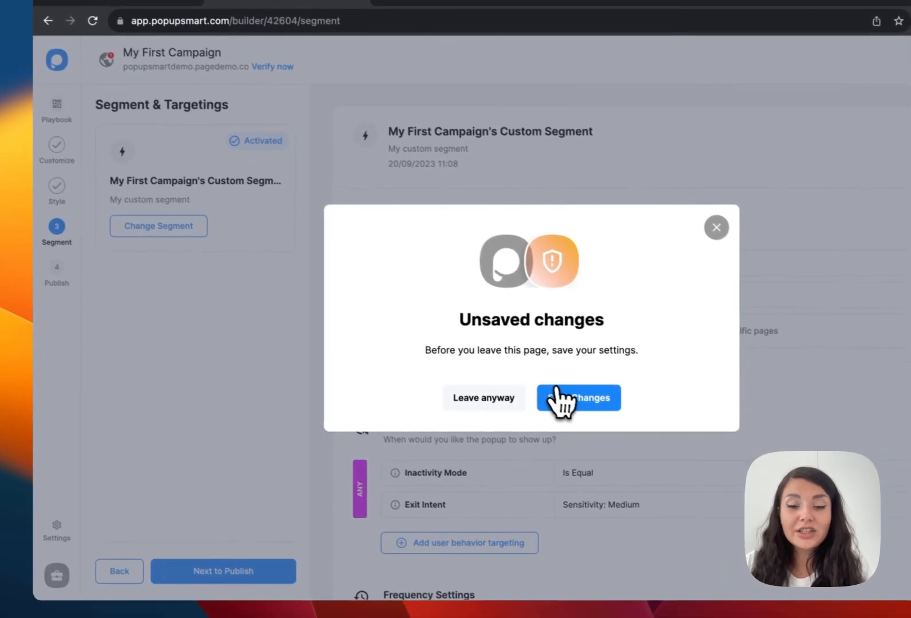
left_click(560, 398)
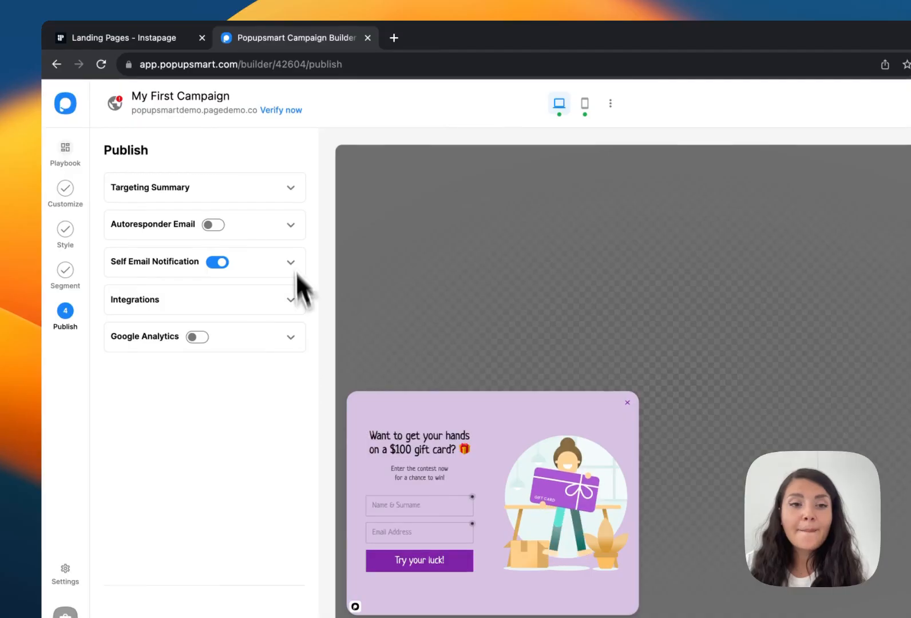
- Review the targeting summary and the autoresponder email's sender, reply-to, subject and body without editing them
left_click(277, 195)
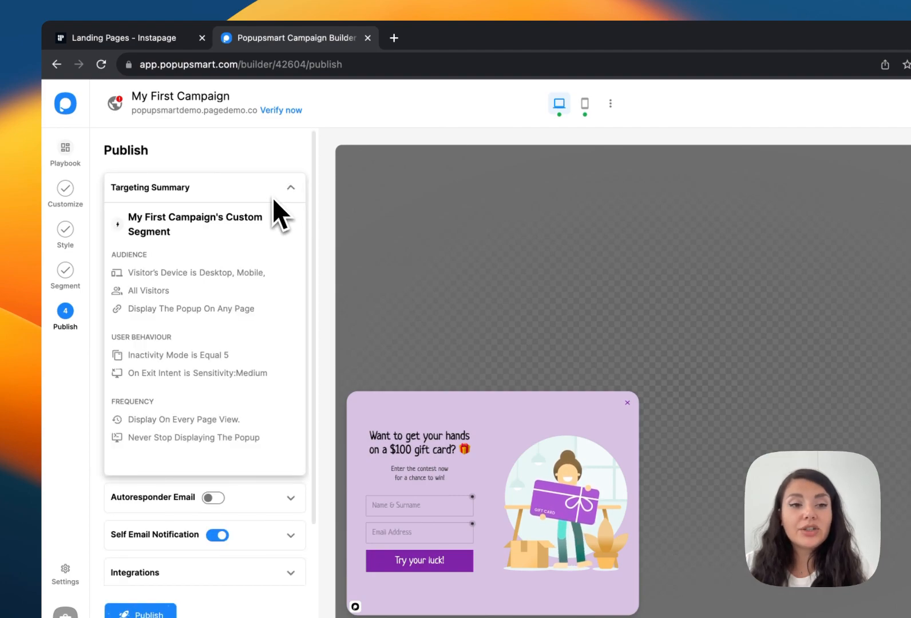
left_click(273, 197)
left_click(276, 230)
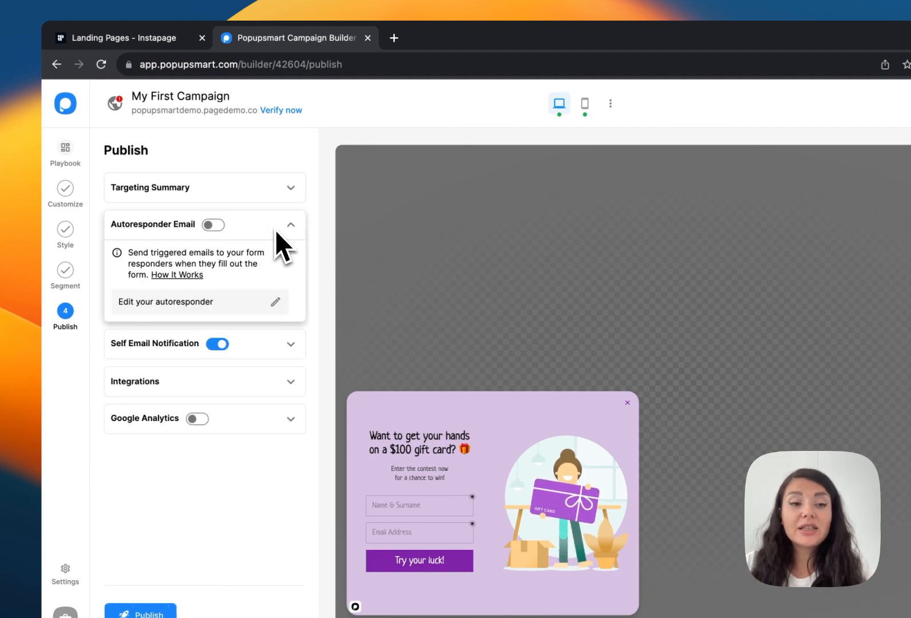
left_click(277, 302)
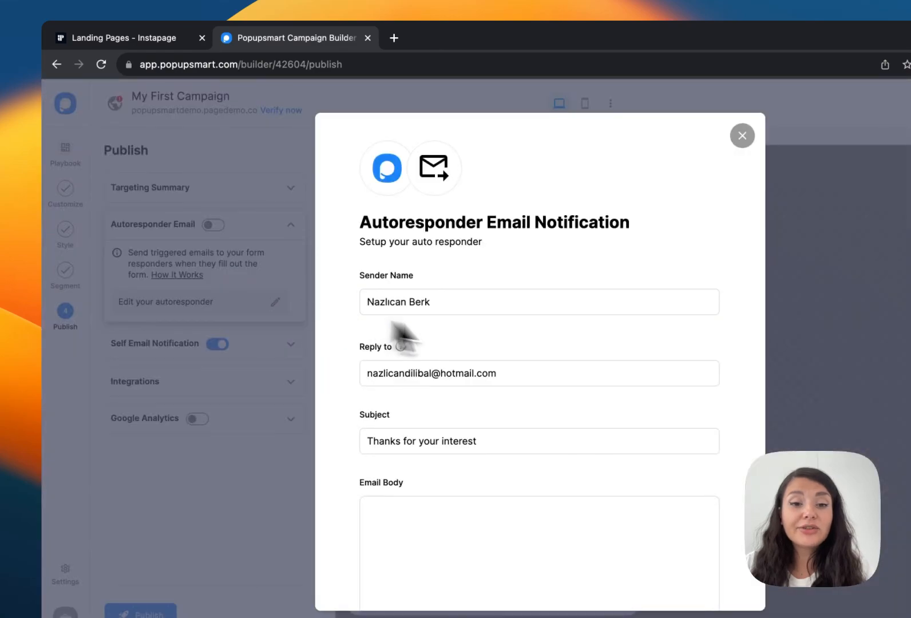
scroll(654, 345, "down", 5)
scroll(733, 248, "up", 3)
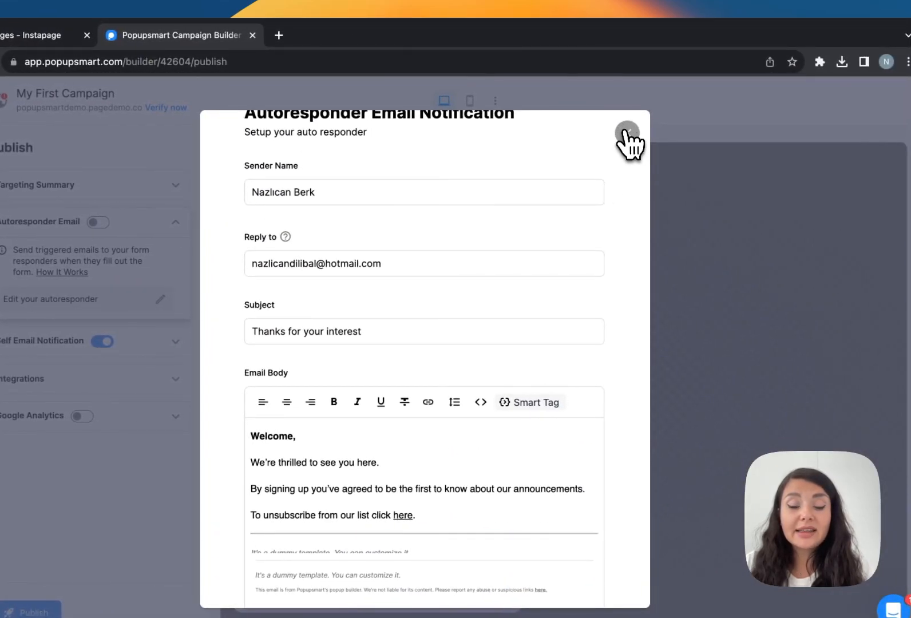
left_click(628, 133)
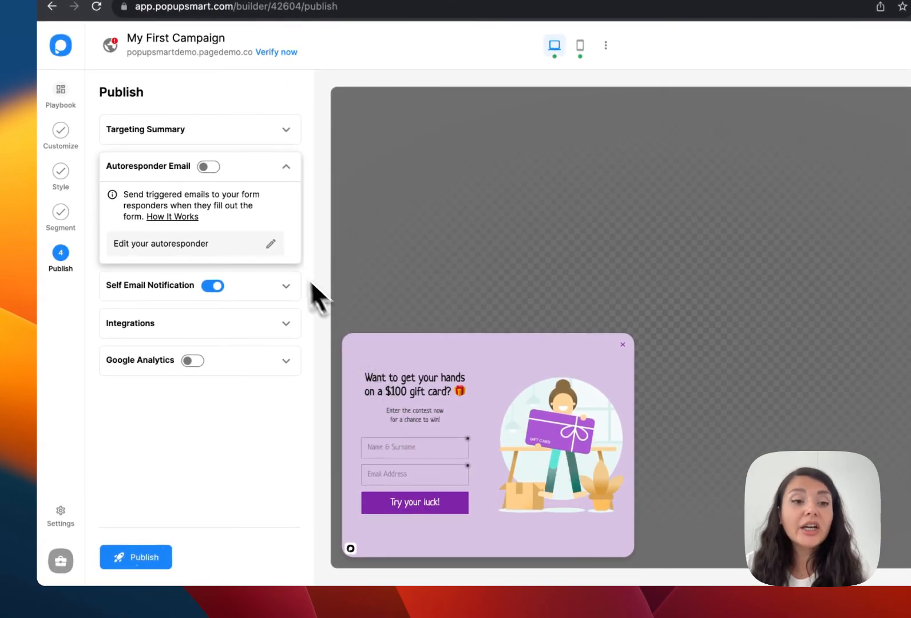
- Examine the self email notification recipient, the list of available integrations and the Google Analytics option
left_click(277, 284)
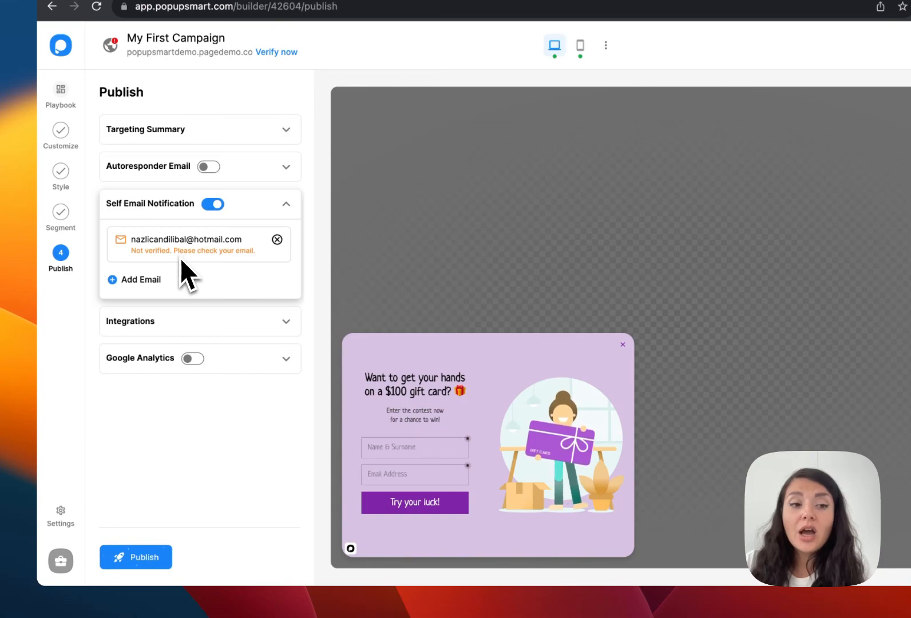
left_click(244, 210)
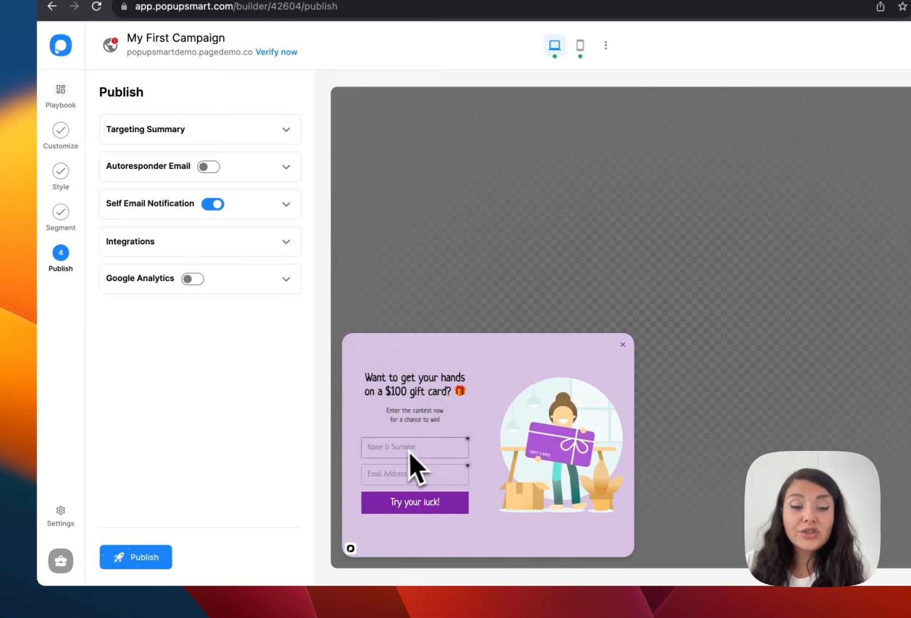
left_click(282, 245)
left_click(172, 304)
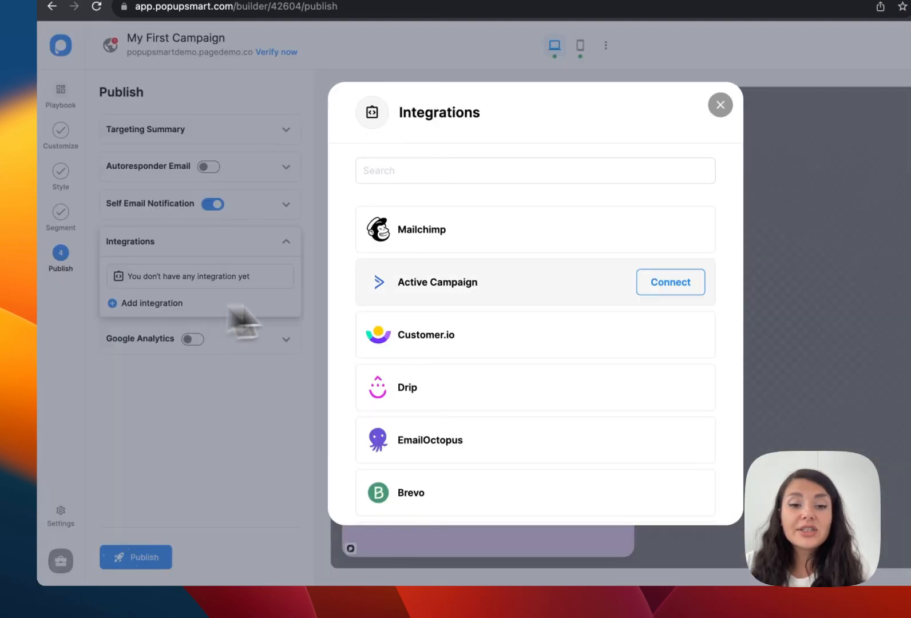
scroll(679, 375, "down", 6)
scroll(676, 355, "up", 6)
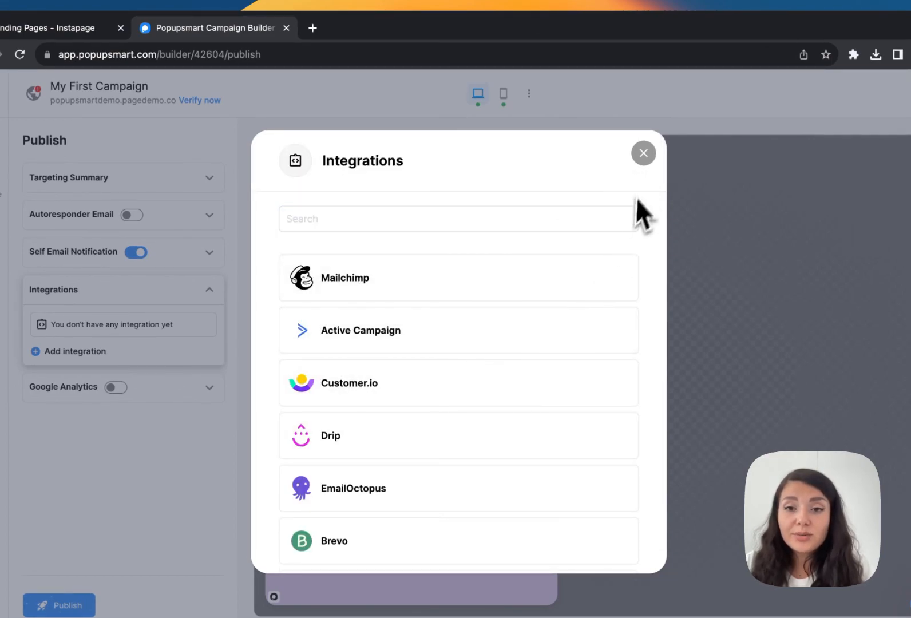
left_click(643, 153)
left_click(210, 388)
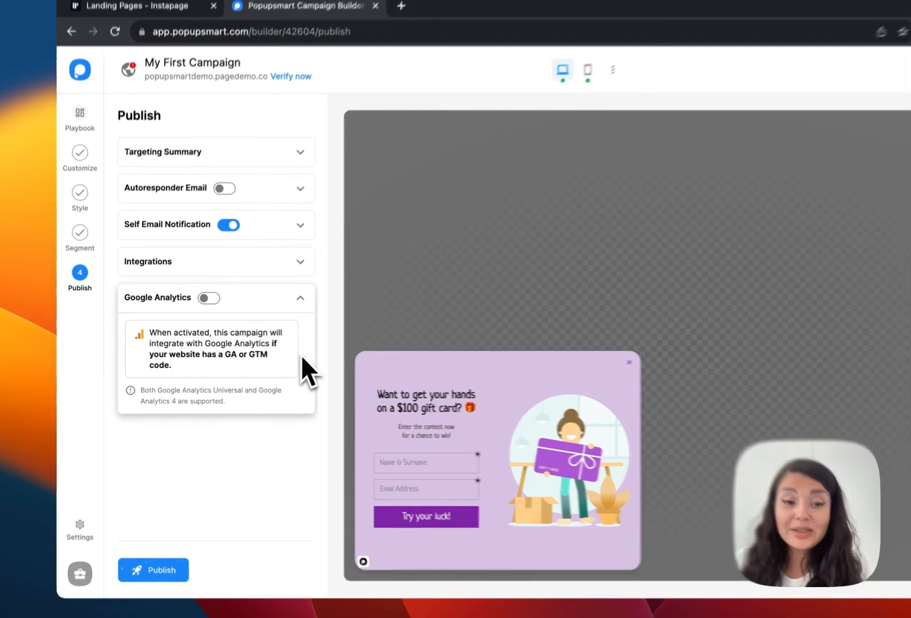
left_click(302, 298)
- Publish the campaign and copy its Custom Website embed code to the clipboard
left_click(150, 572)
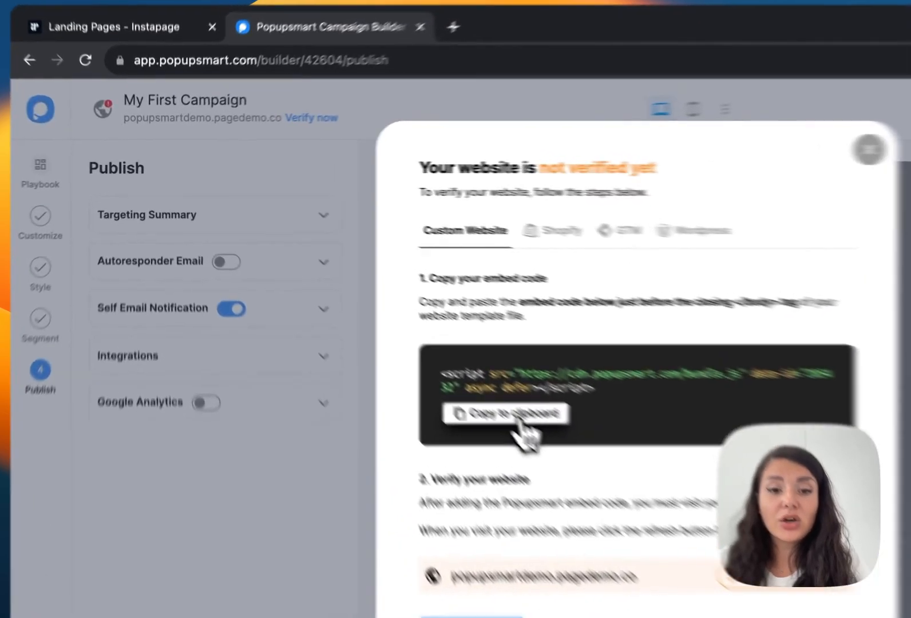
left_click(381, 325)
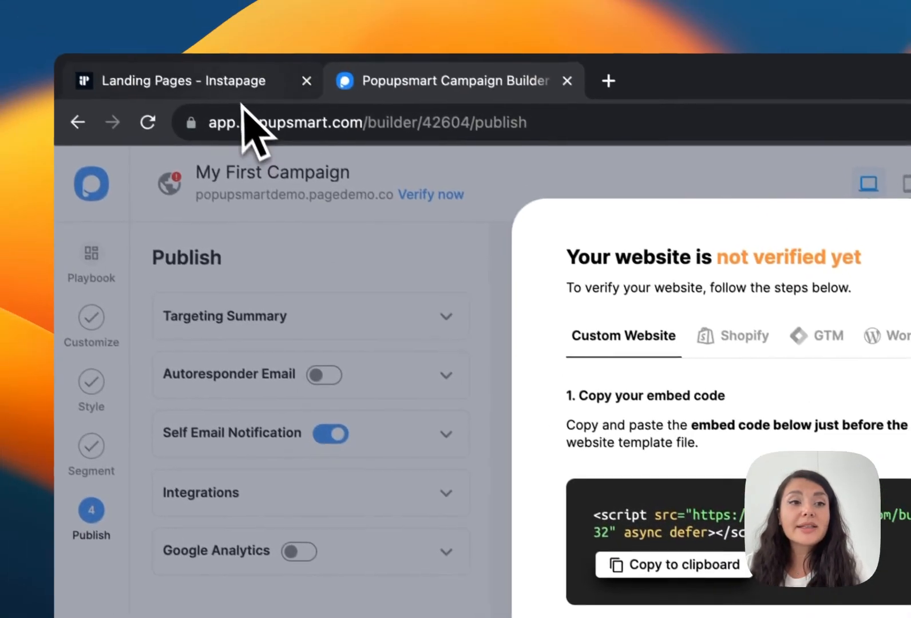
- Switch to Instapage and open the ps landing page for design editing
left_click(166, 8)
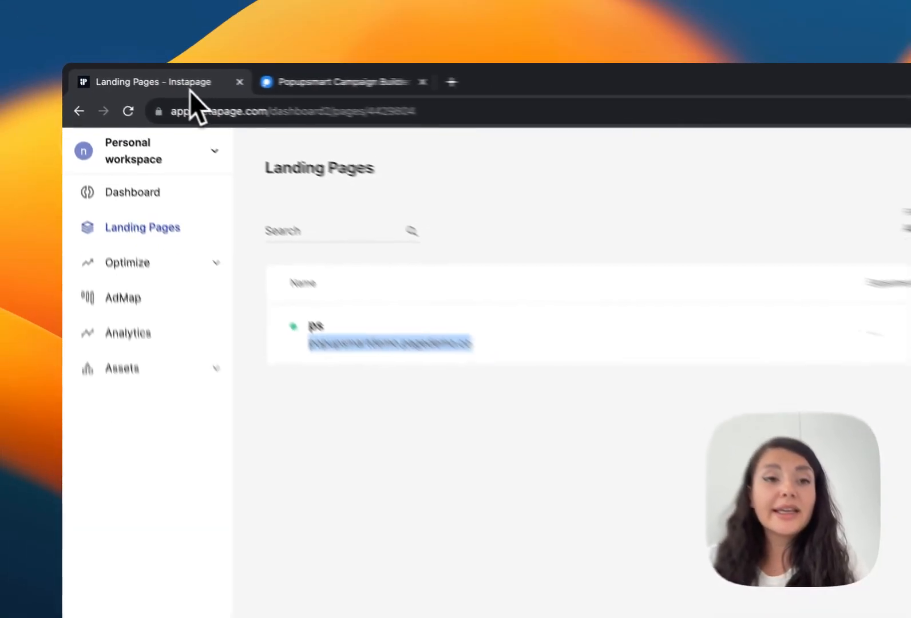
left_click(416, 325)
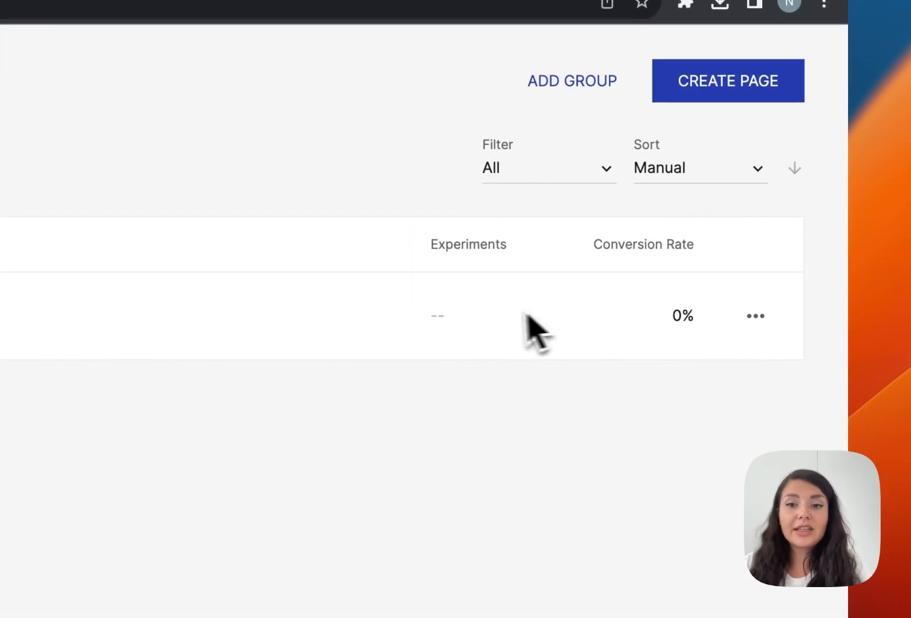
left_click(254, 264)
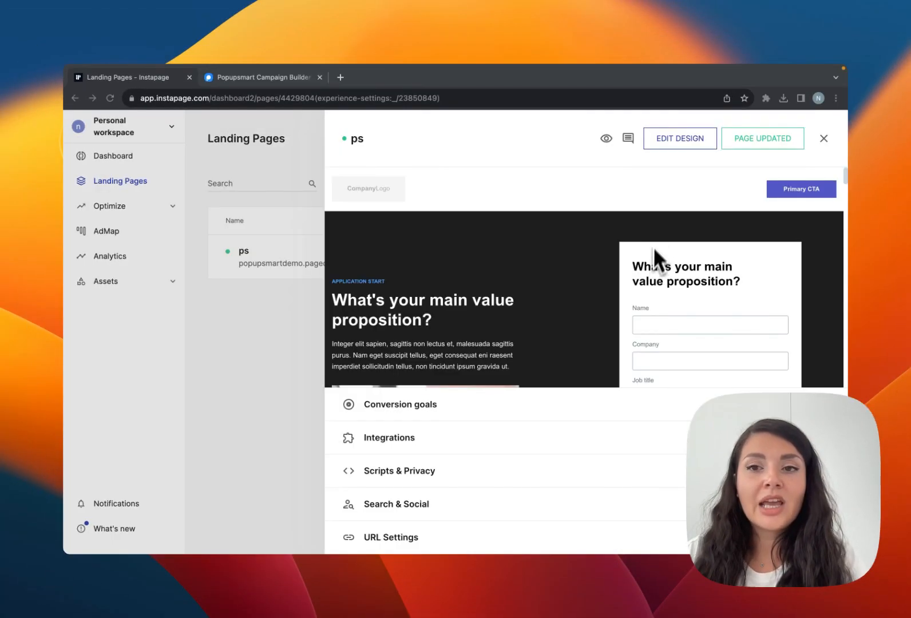
left_click(668, 146)
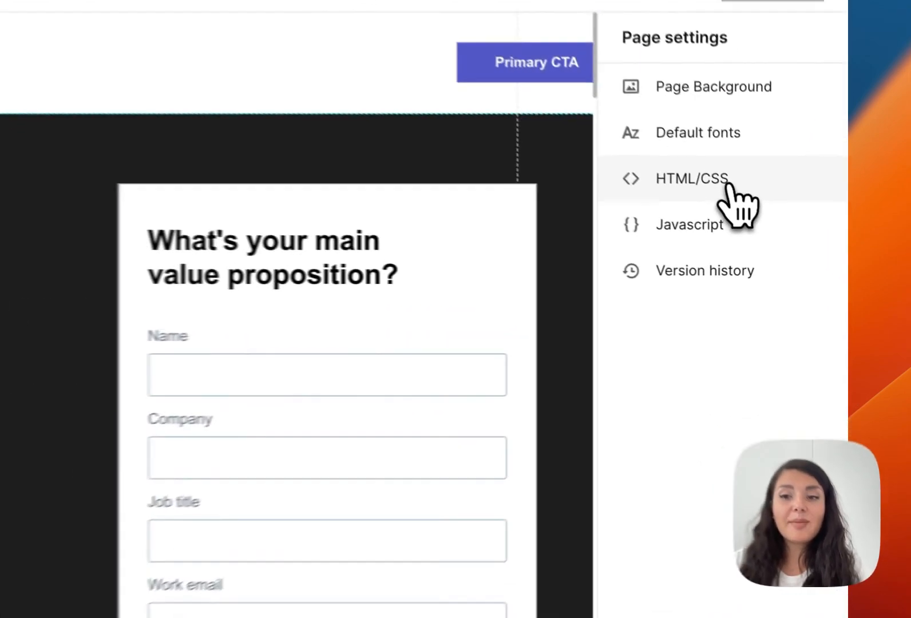
- Paste the copied Popupsmart embed script into the body section of the page's HTML/CSS, save it and update the live page
left_click(778, 236)
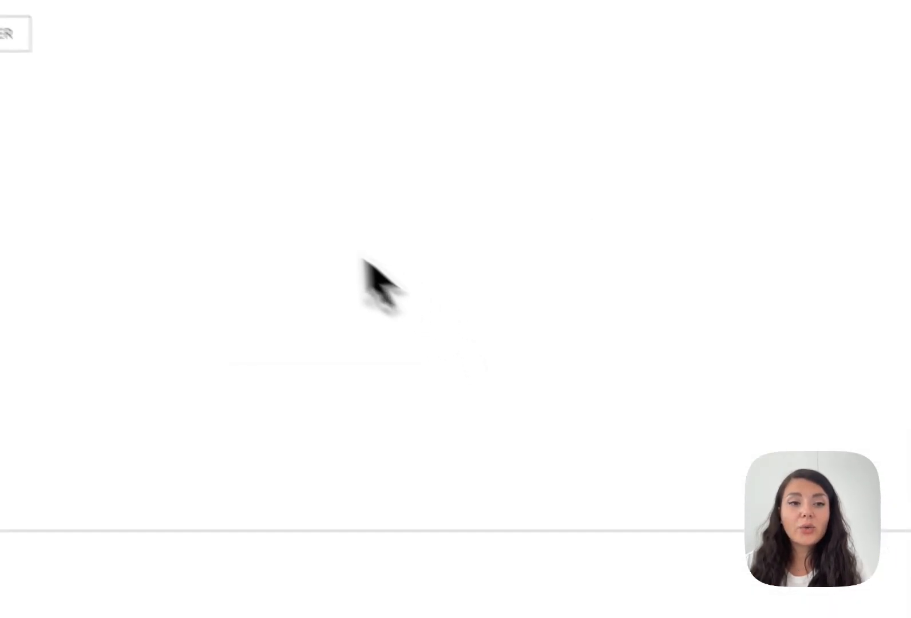
left_click(286, 252)
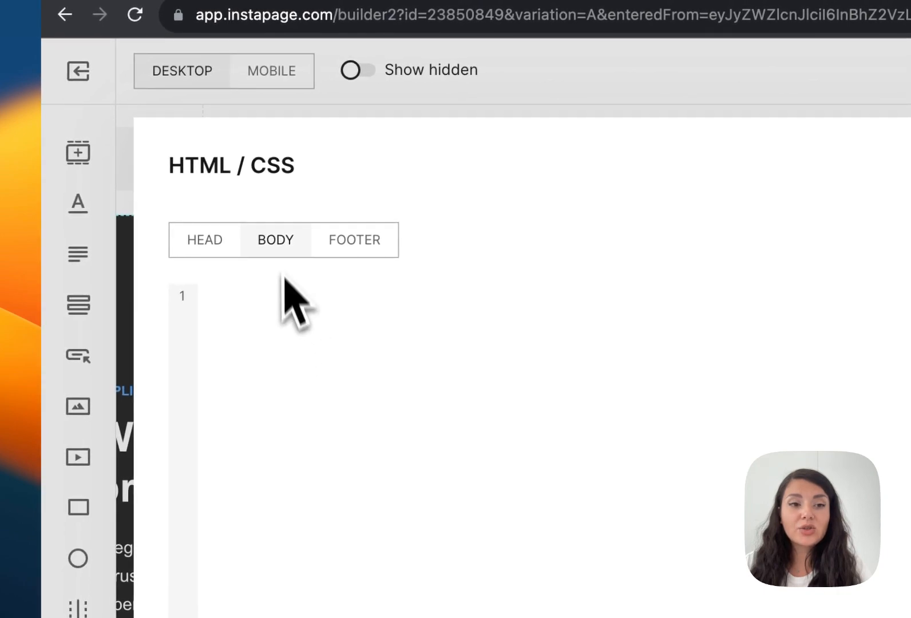
type("<script src=\"https://cdn.popupsmart.com/bundle.js\" data-id=\"205432\" async defer></script>")
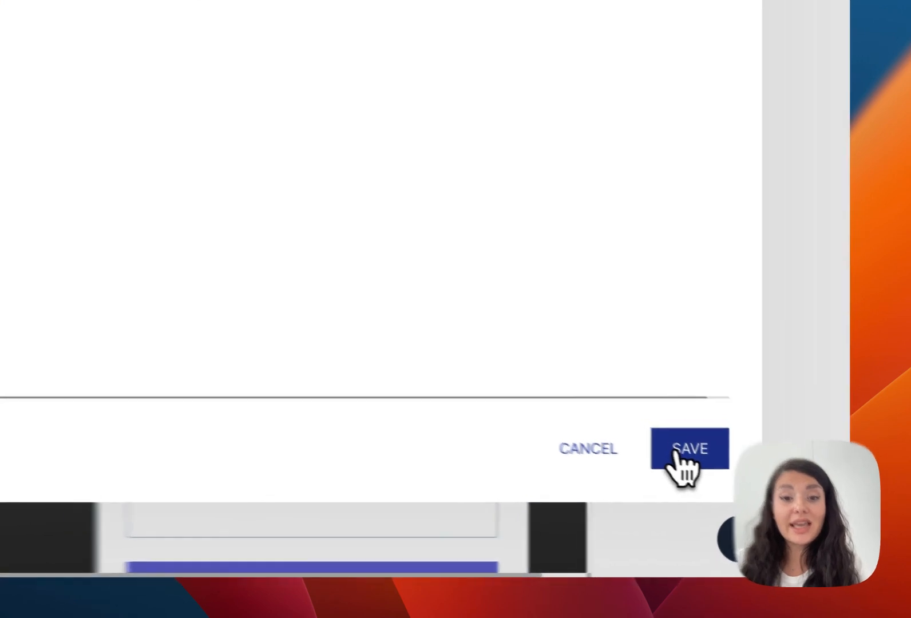
left_click(681, 450)
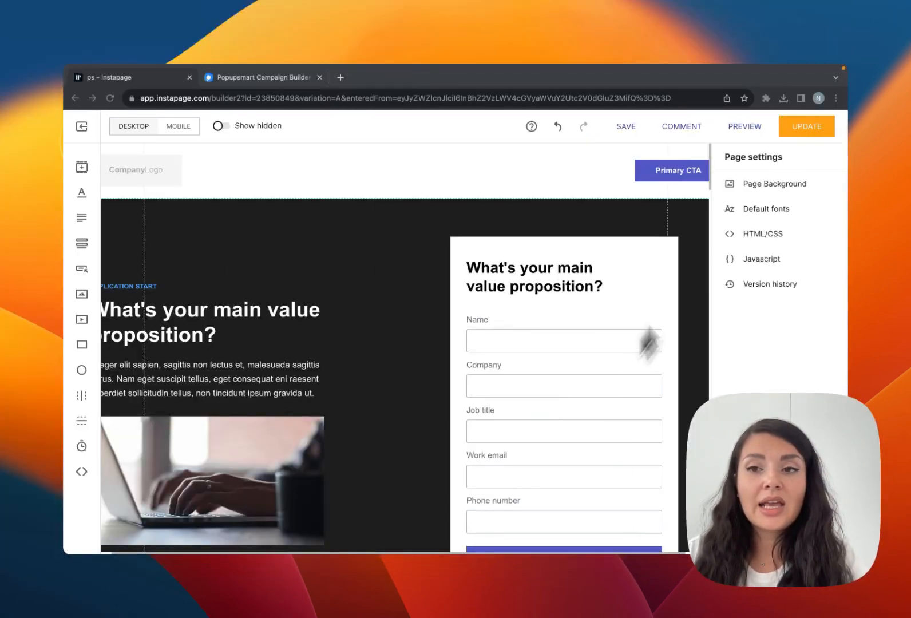
left_click(795, 136)
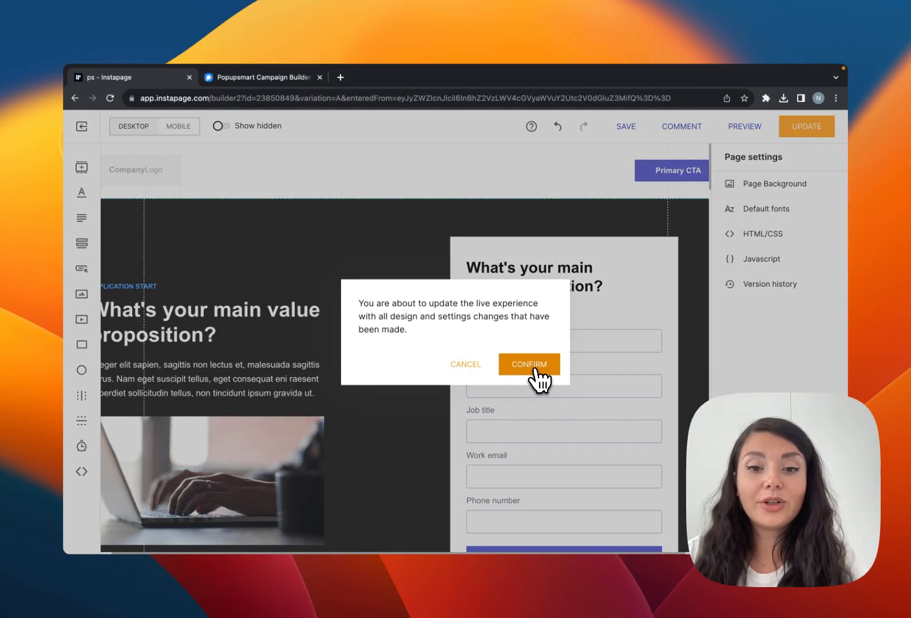
left_click(530, 364)
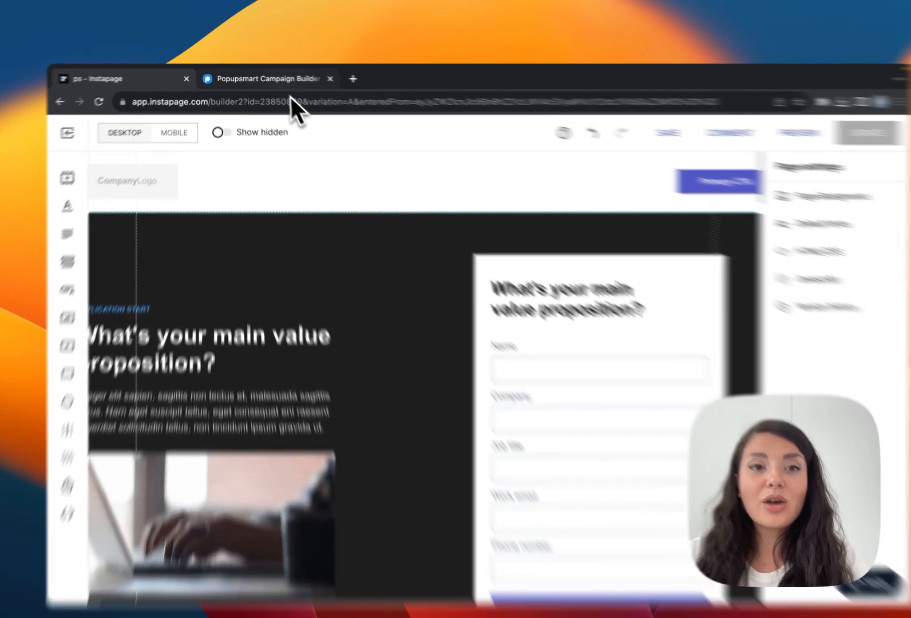
- Return to Popupsmart, verify popupsmartdemo.pagedemo.co by visiting the site, and refresh its verification status
left_click(276, 80)
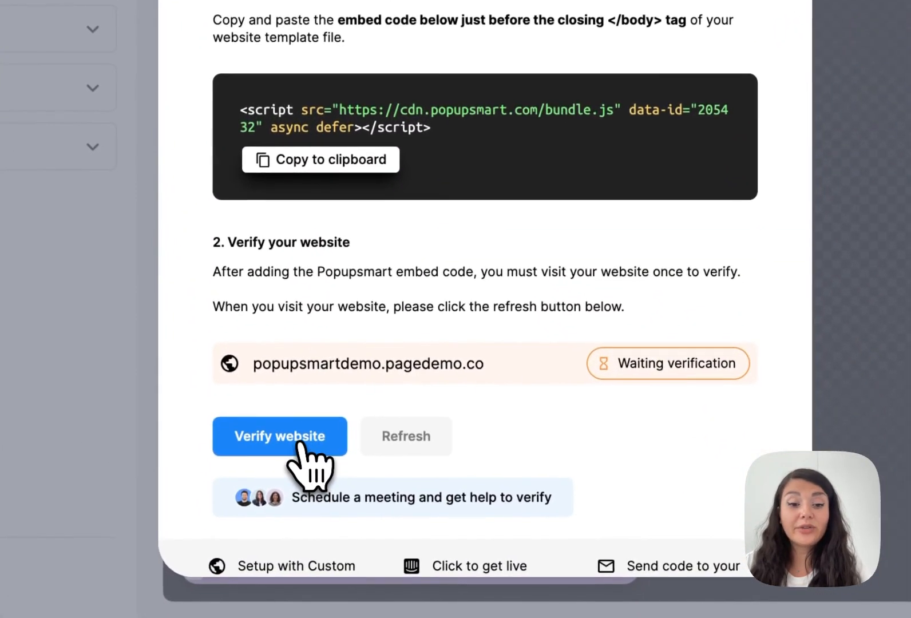
left_click(299, 443)
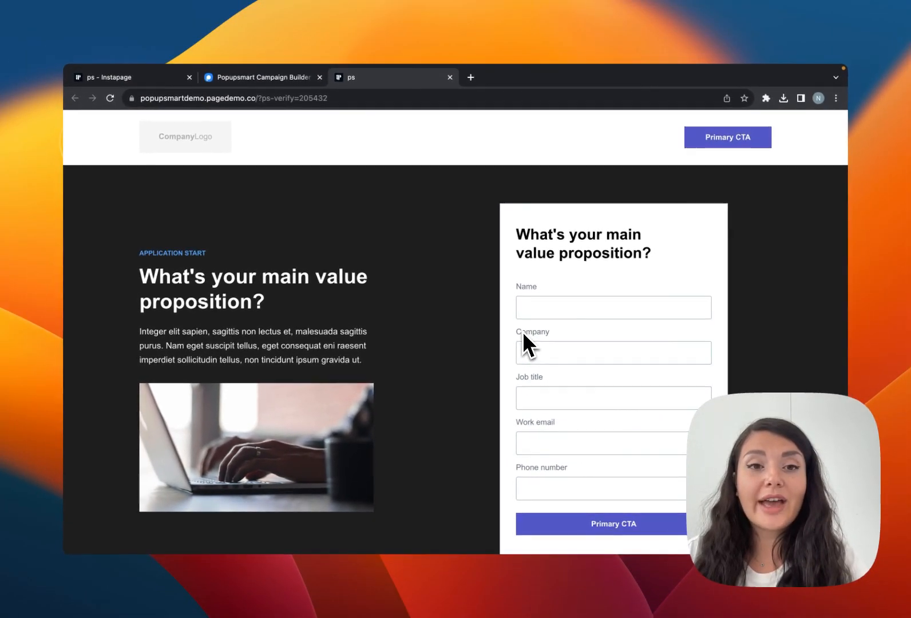
left_click(295, 80)
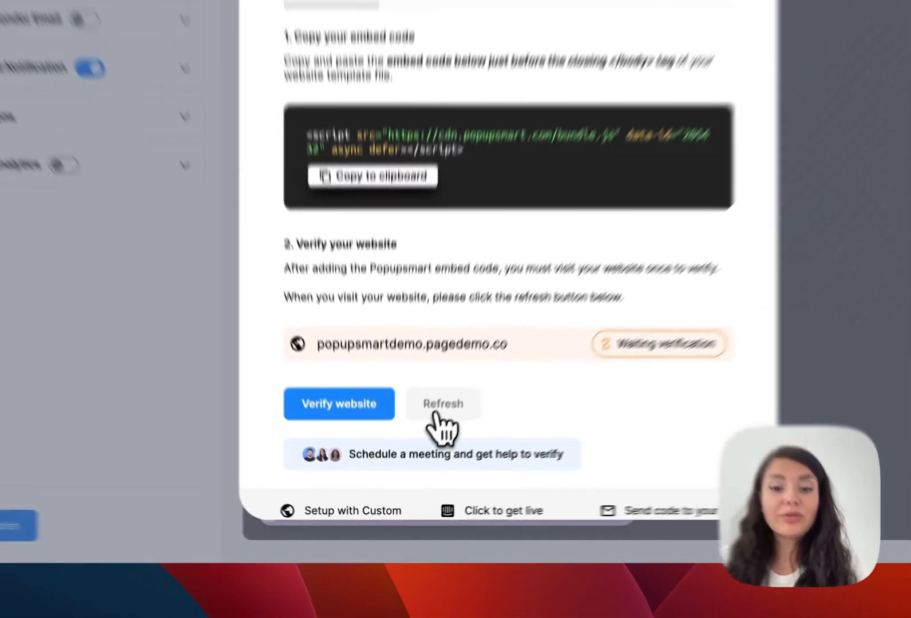
left_click(423, 449)
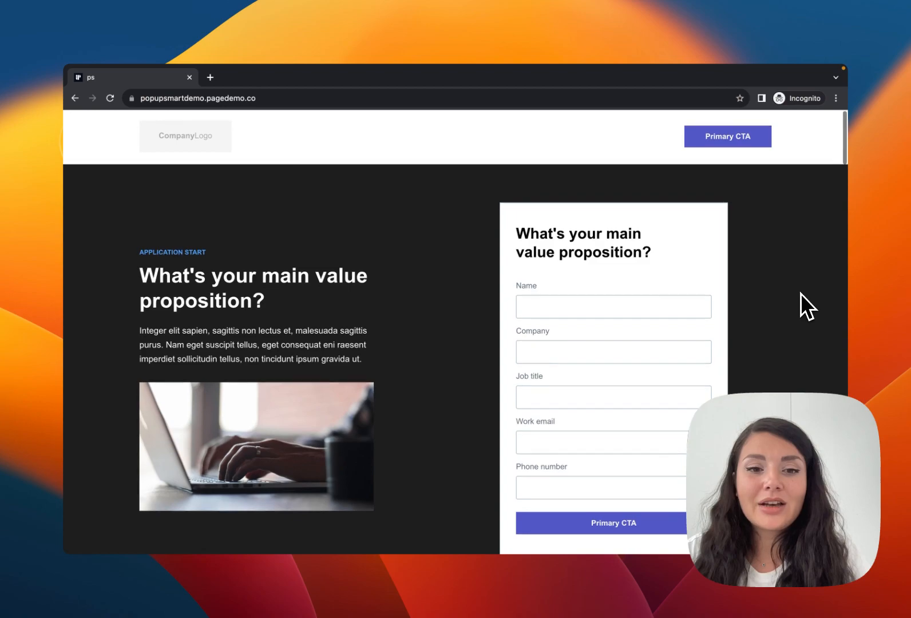
- Test the gift card popup on the live landing page by browsing the page and showing exit intent
scroll(801, 293, "down", 7)
scroll(801, 294, "up", 7)
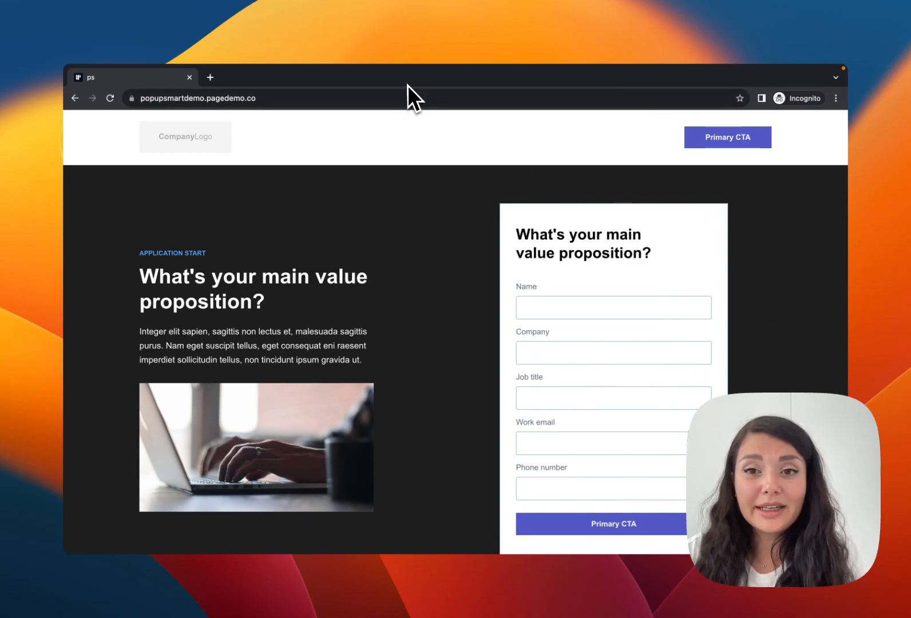
mouse_move(407, 84)
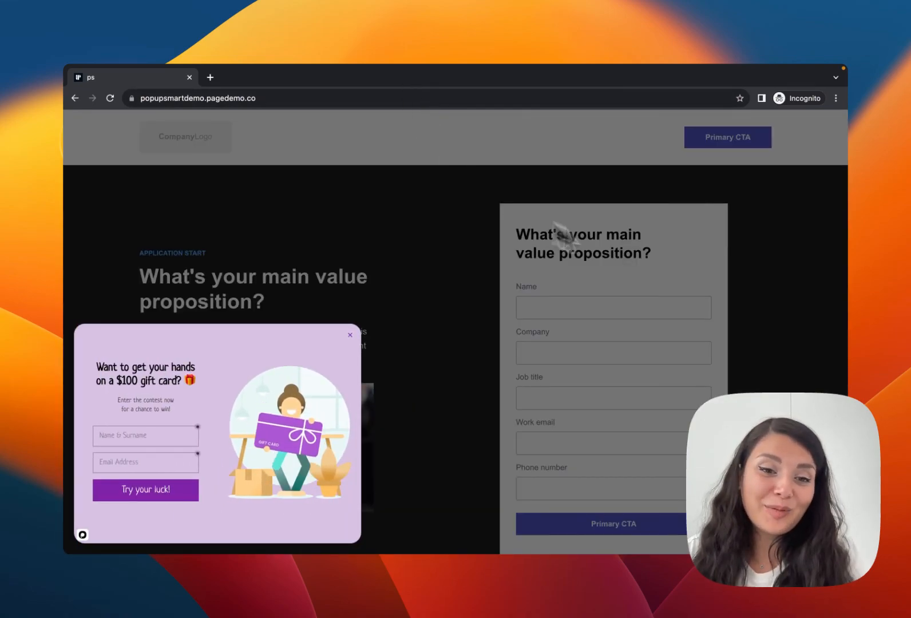